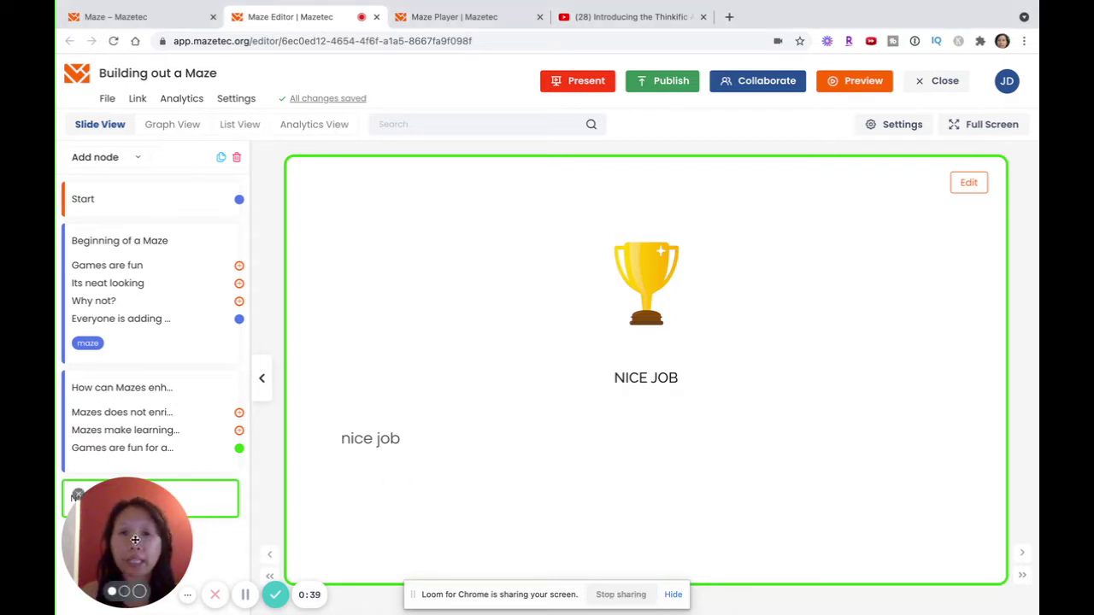
- Display the Nice job finish node's trophy slide with its NICE JOB message
left_click_drag(142, 541, 657, 492)
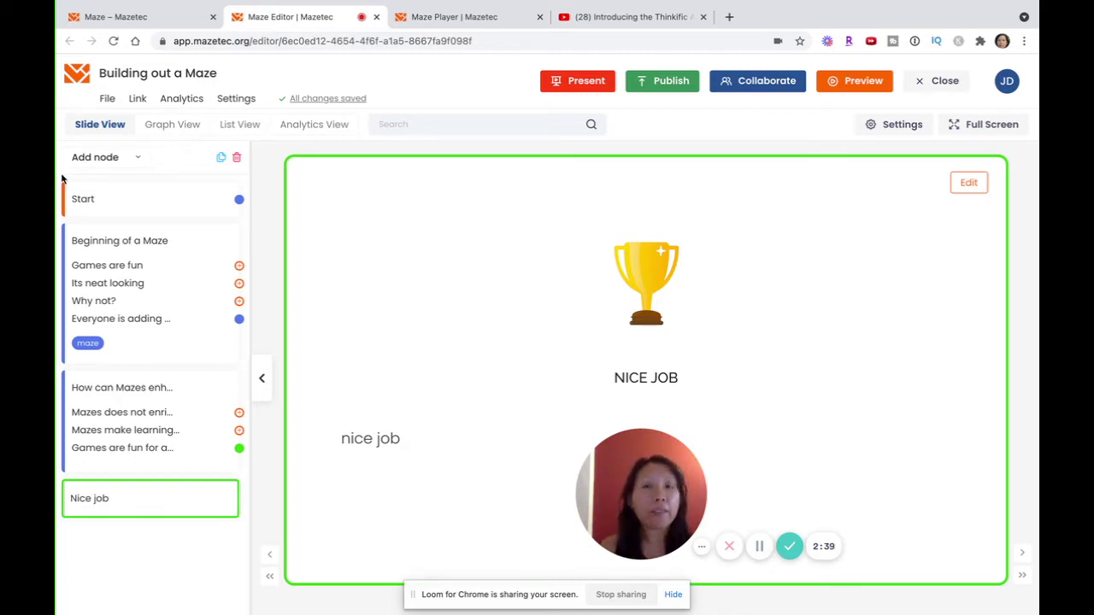
- Show the Start slide titled 'Game based learning' with its Start prompt
left_click(99, 202)
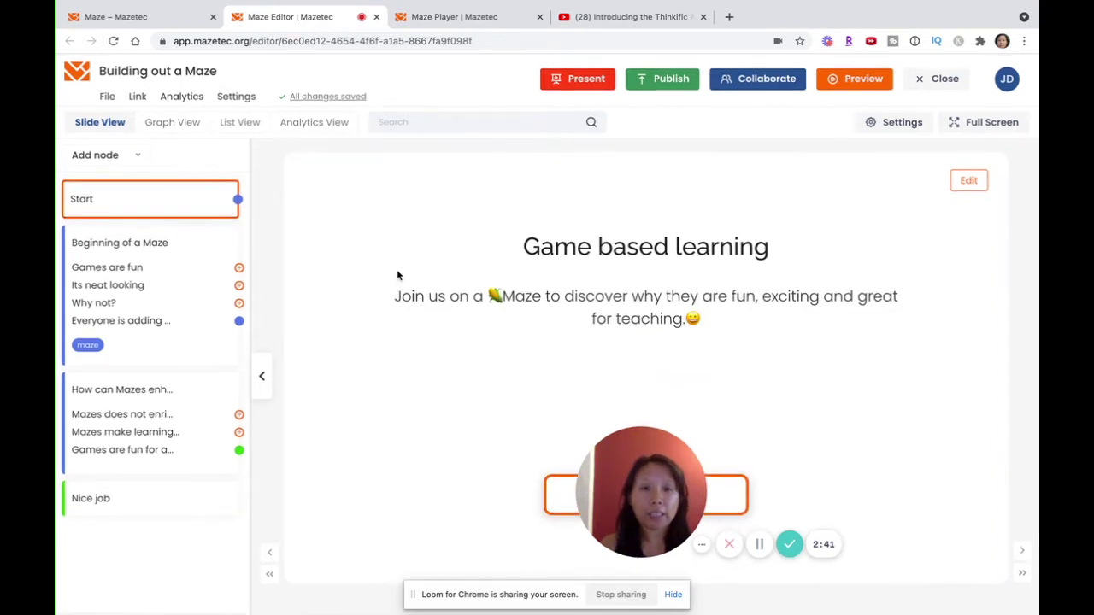
left_click_drag(641, 491, 153, 544)
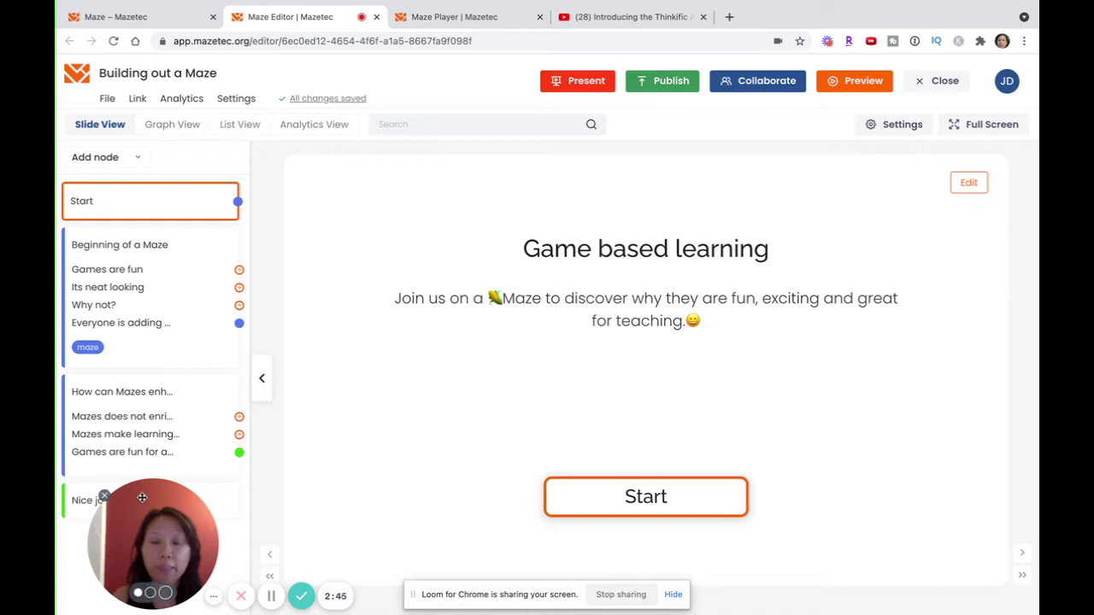
left_click_drag(145, 503, 230, 502)
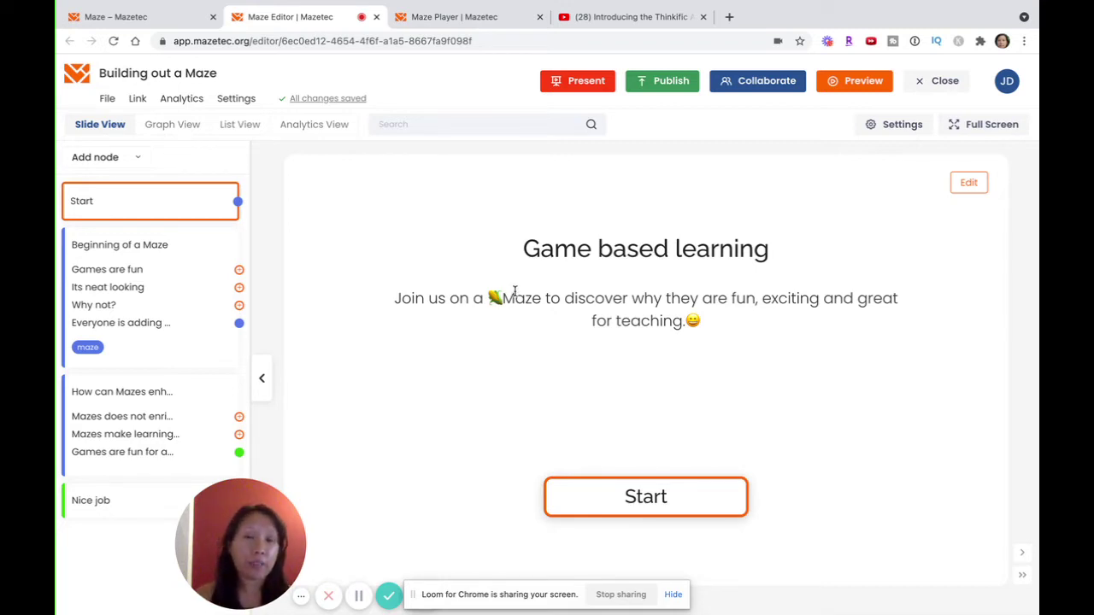
left_click(970, 180)
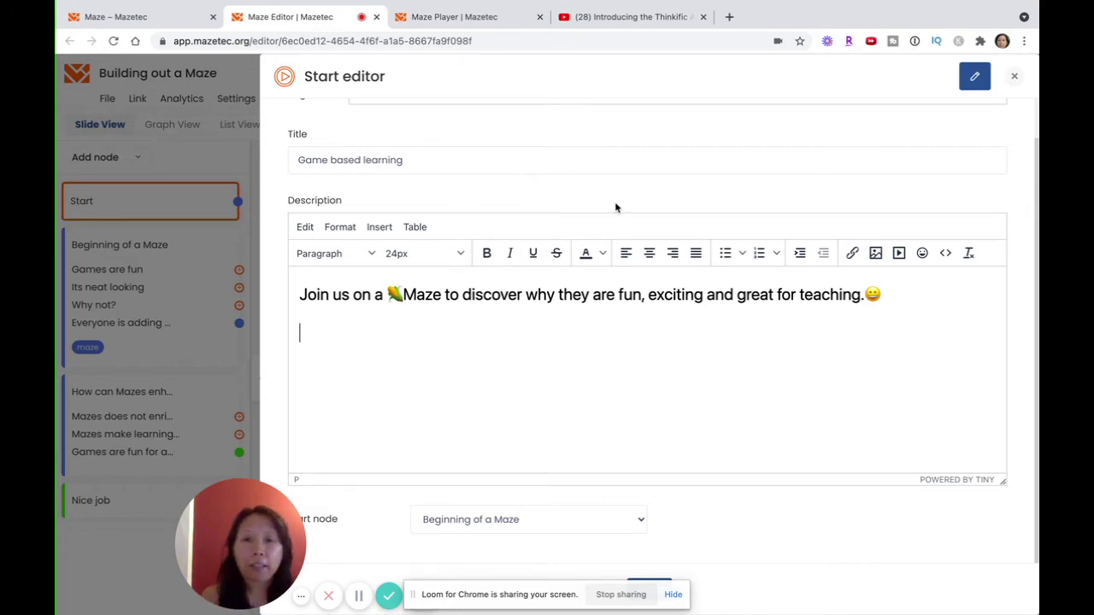
left_click(676, 595)
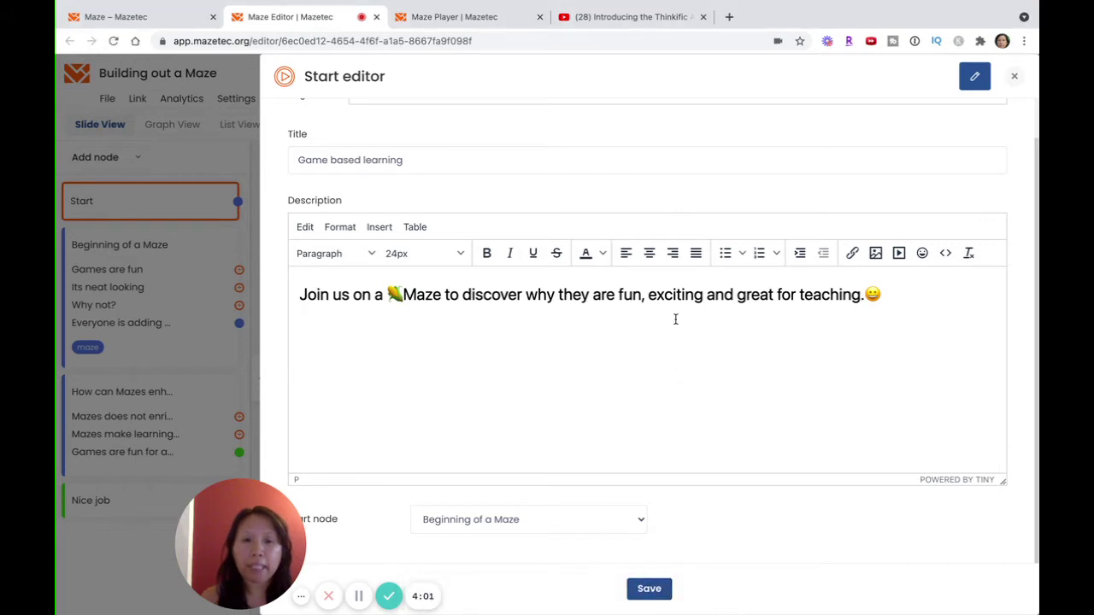
left_click(649, 590)
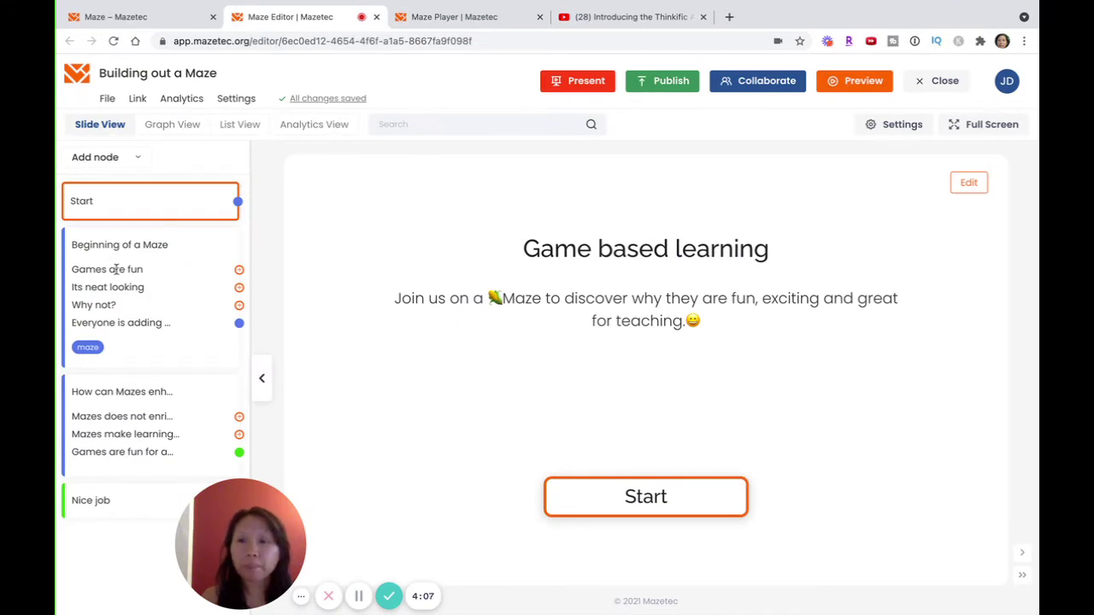
- View the Beginning of a Maze scene and scroll through its answers
left_click(147, 272)
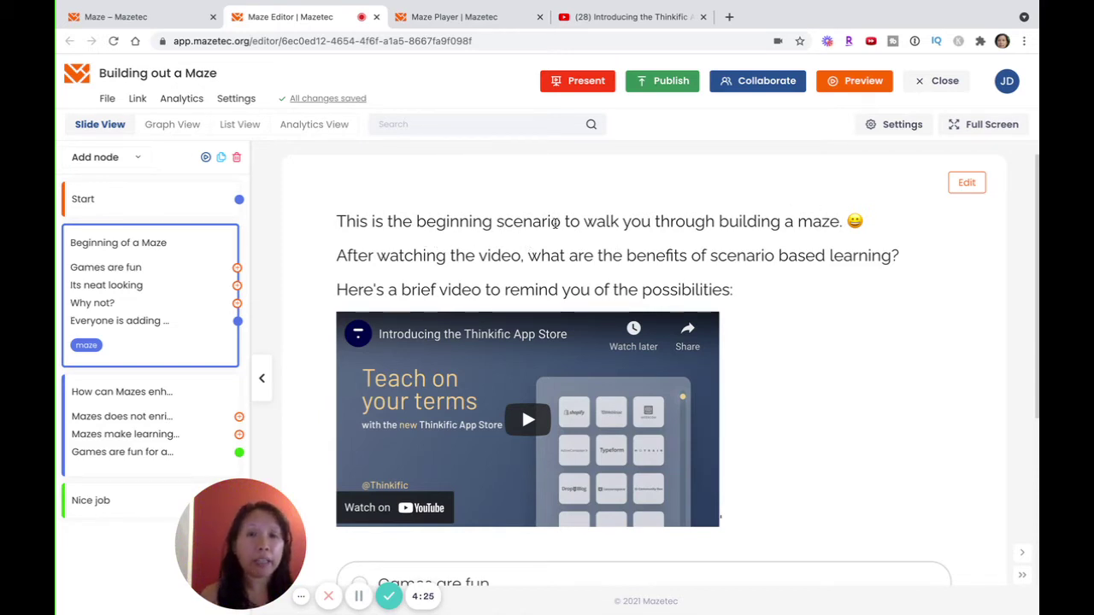
scroll(530, 250, "down", 2)
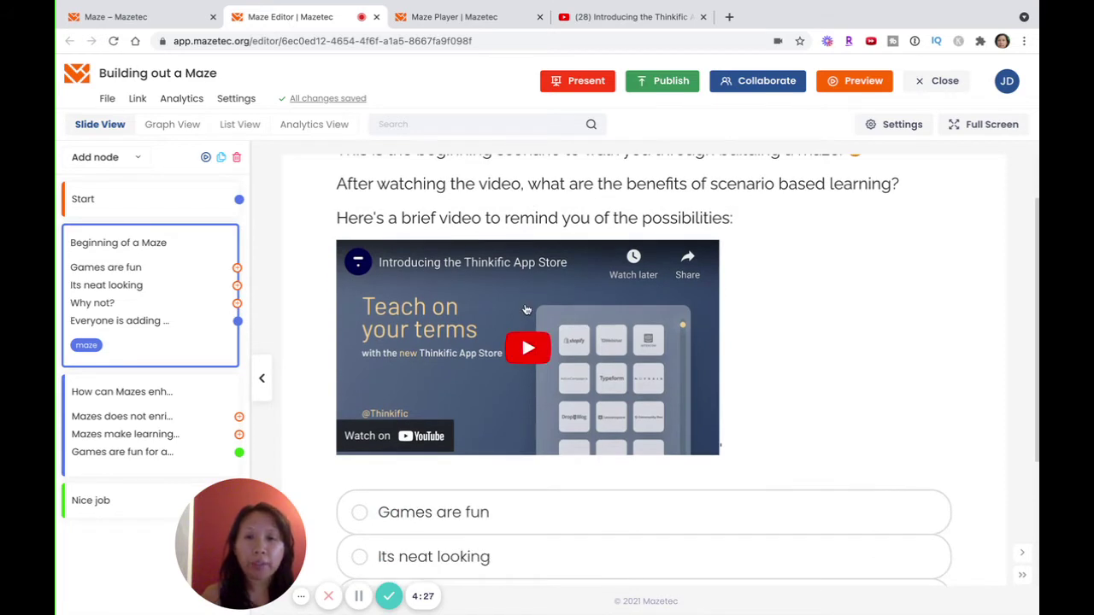
scroll(526, 309, "down", 5)
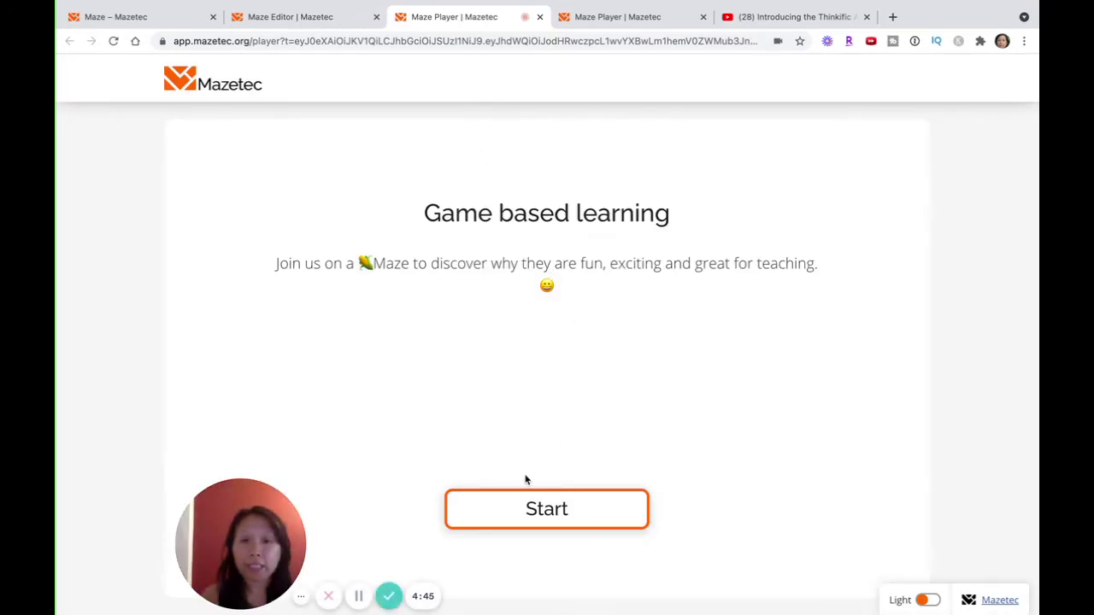
- Play the maze, confirm the 'Games are fun' answer leads nowhere, and return to the editor
left_click(506, 511)
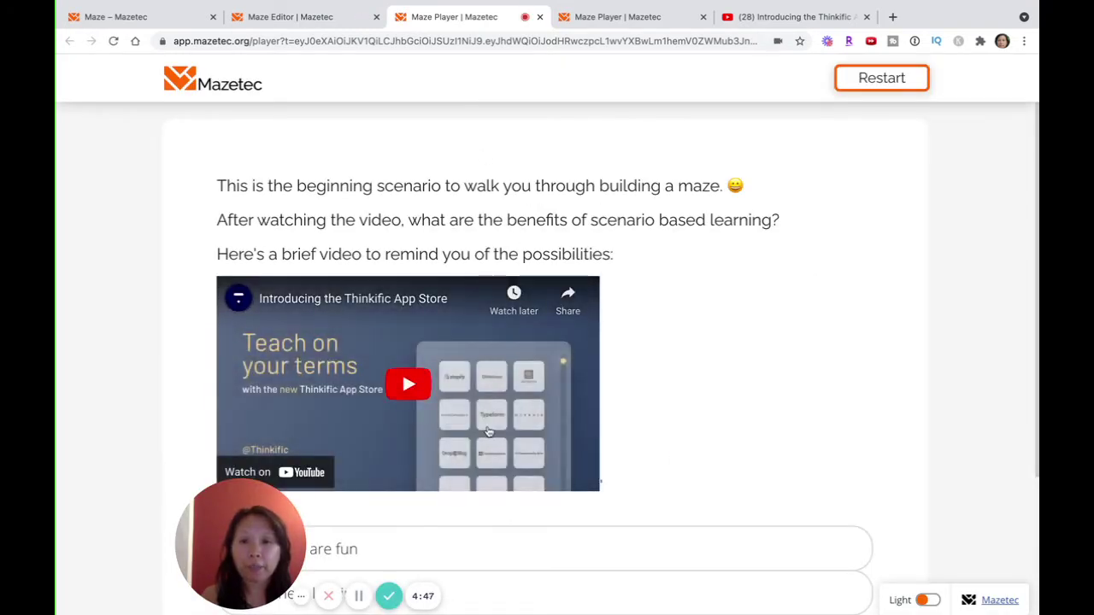
scroll(487, 432, "down", 3)
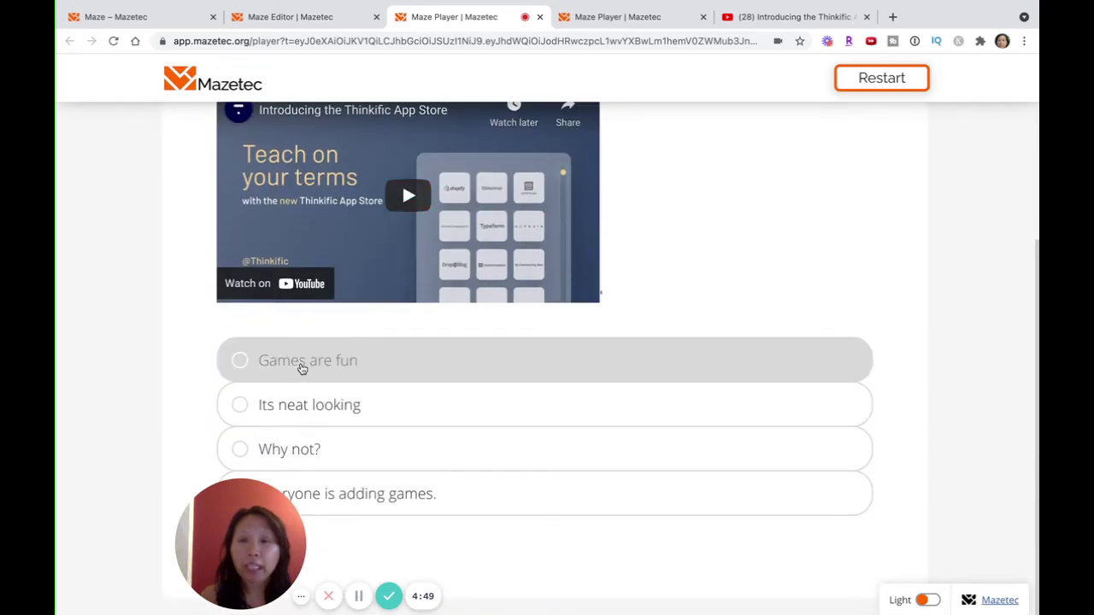
left_click(301, 368)
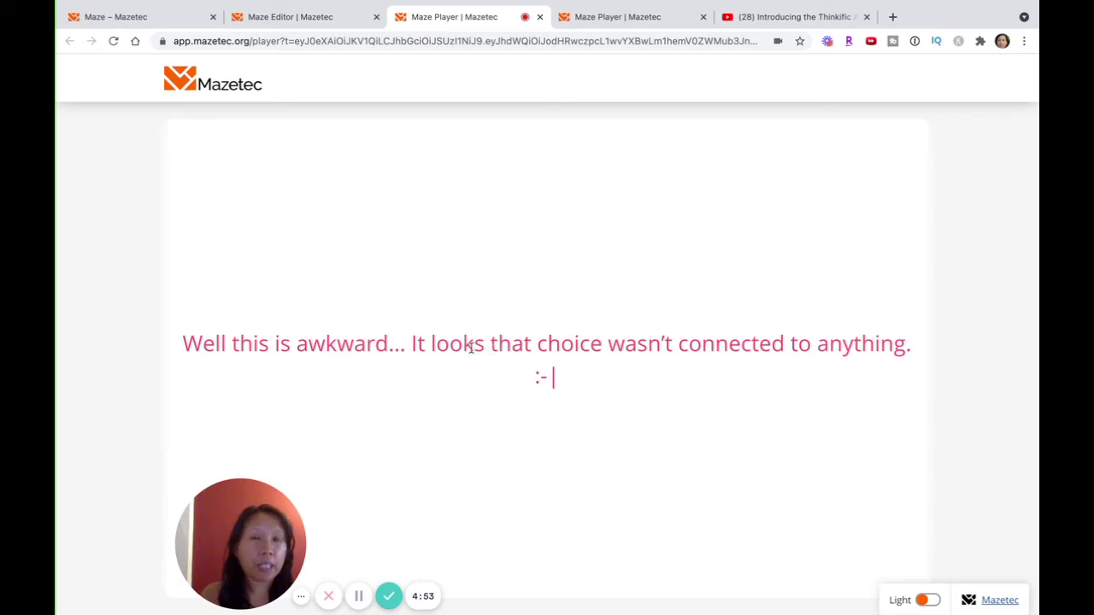
left_click(307, 18)
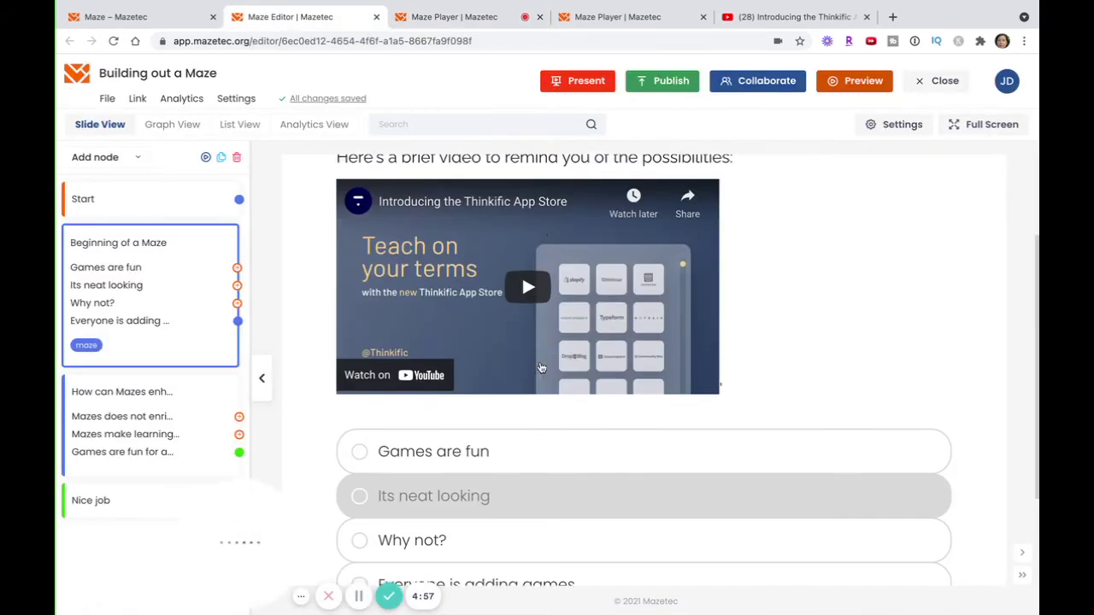
- Link 'Games are fun' and 'Its neat looking' to Nice job, leave 'Why not?' unlinked, and save
left_click(966, 182)
scroll(634, 423, "down", 3)
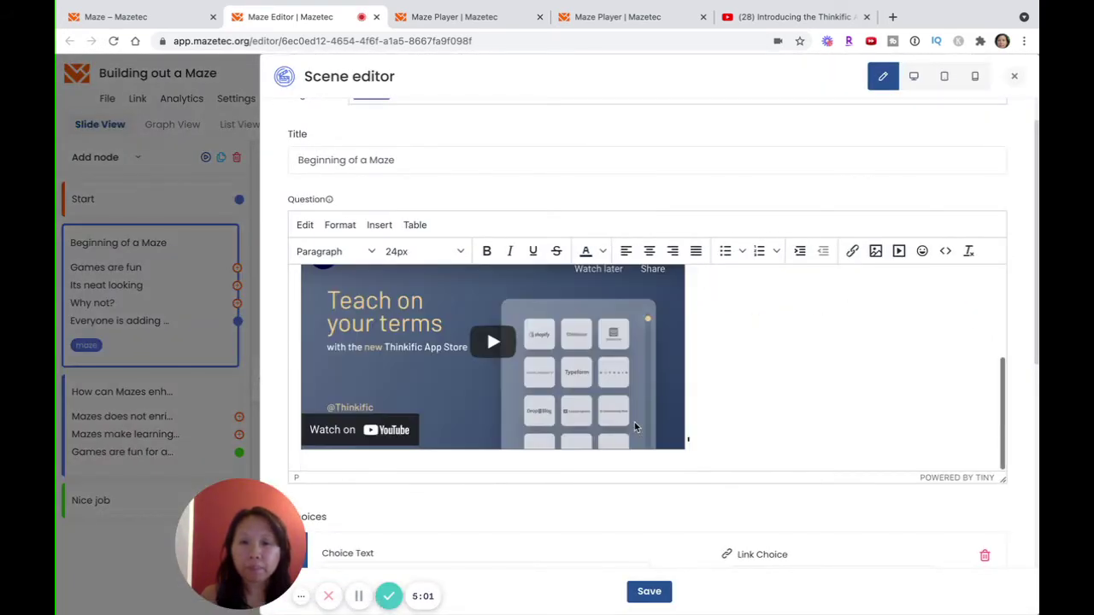
scroll(841, 283, "down", 5)
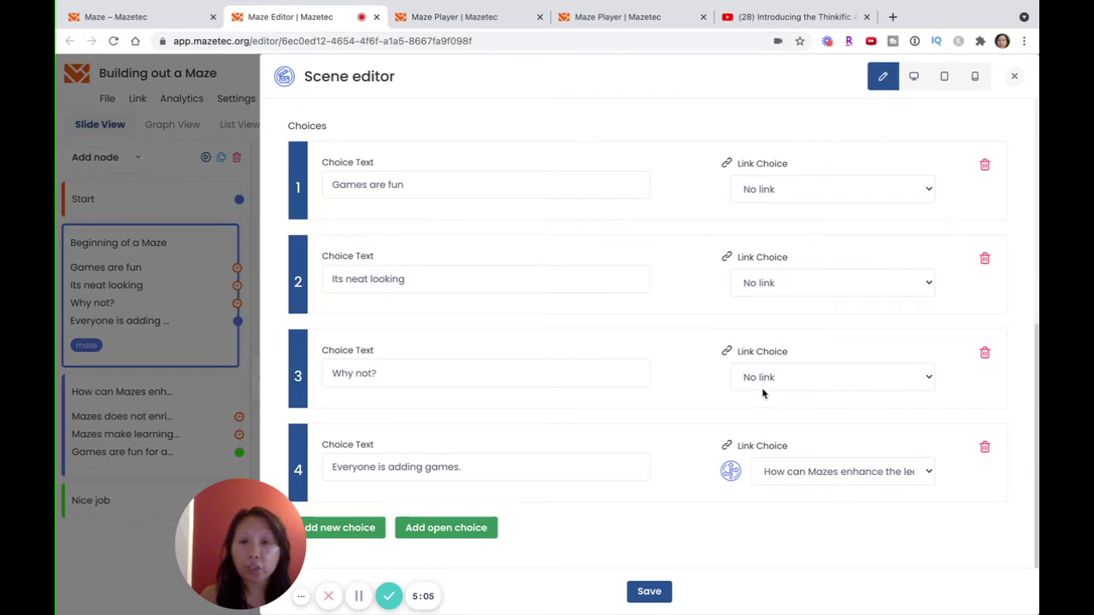
left_click(407, 185)
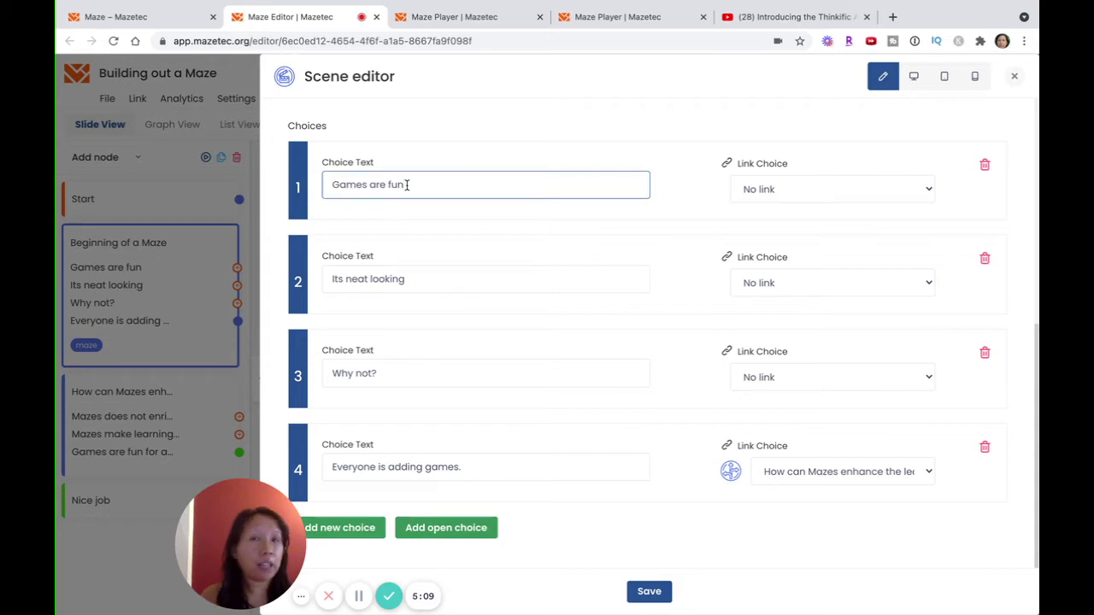
left_click(812, 195)
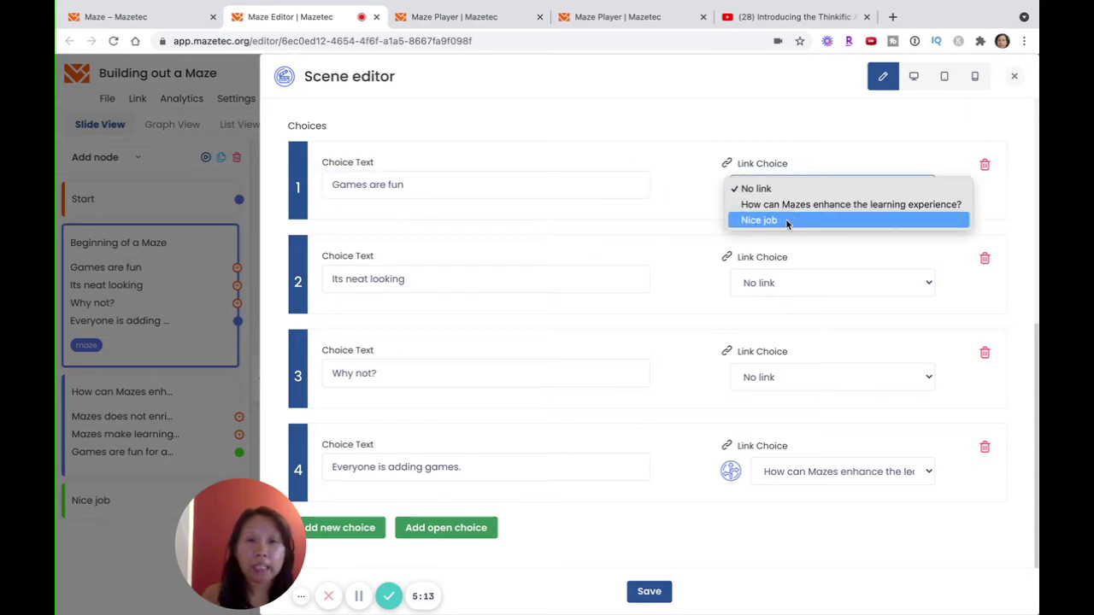
left_click(787, 221)
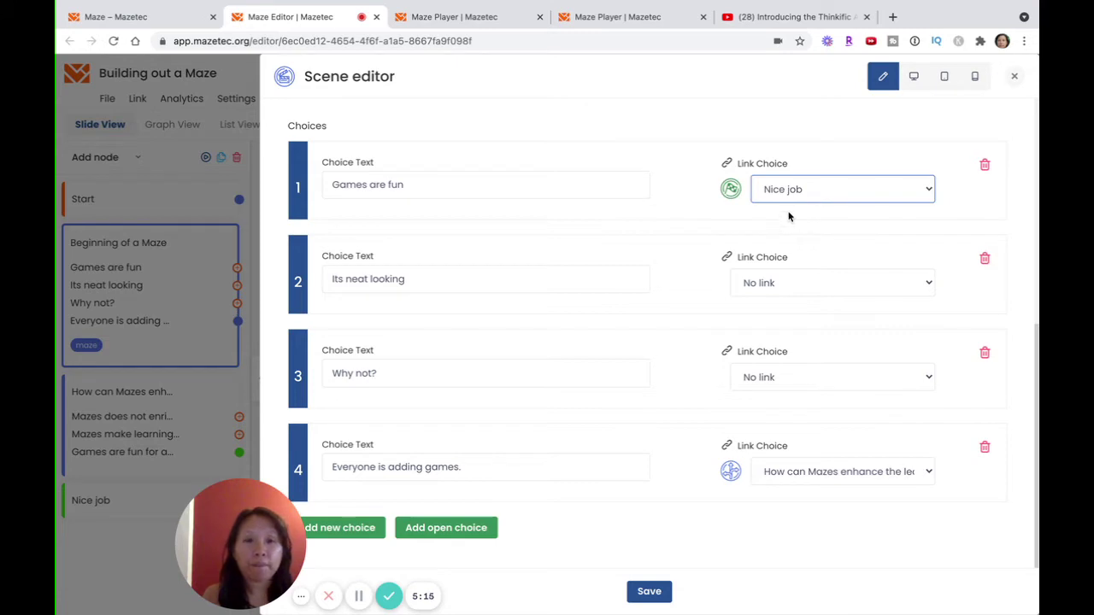
left_click(793, 282)
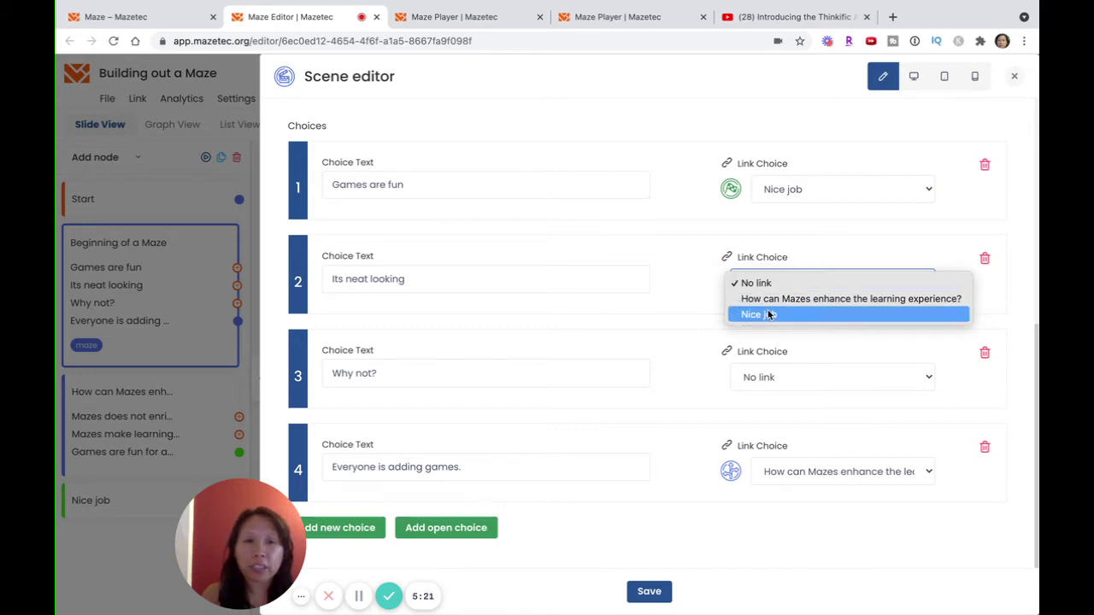
left_click(771, 315)
left_click(787, 377)
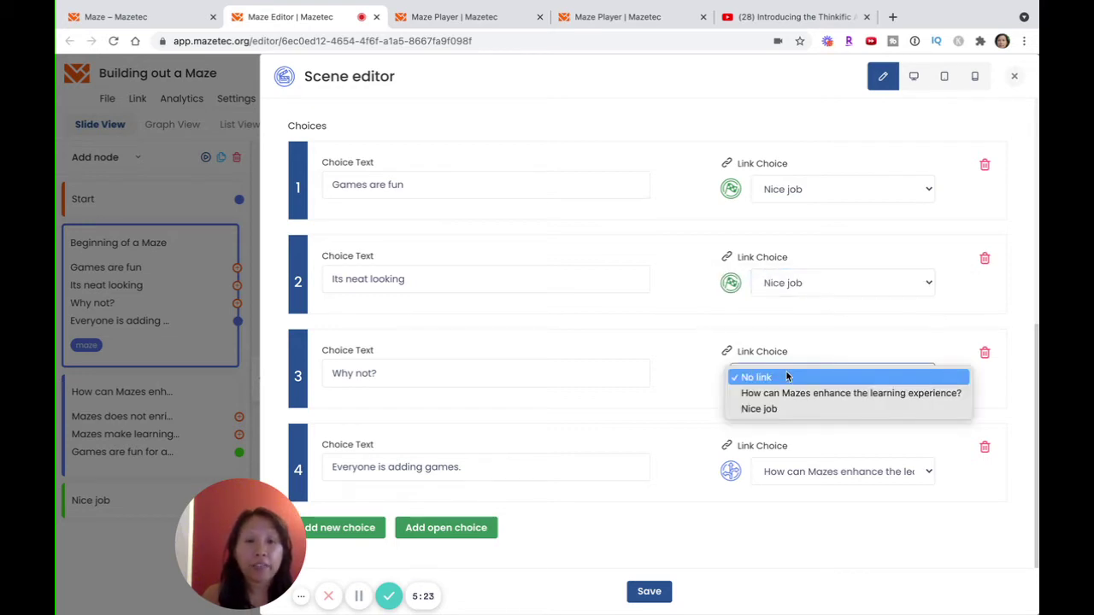
left_click(787, 377)
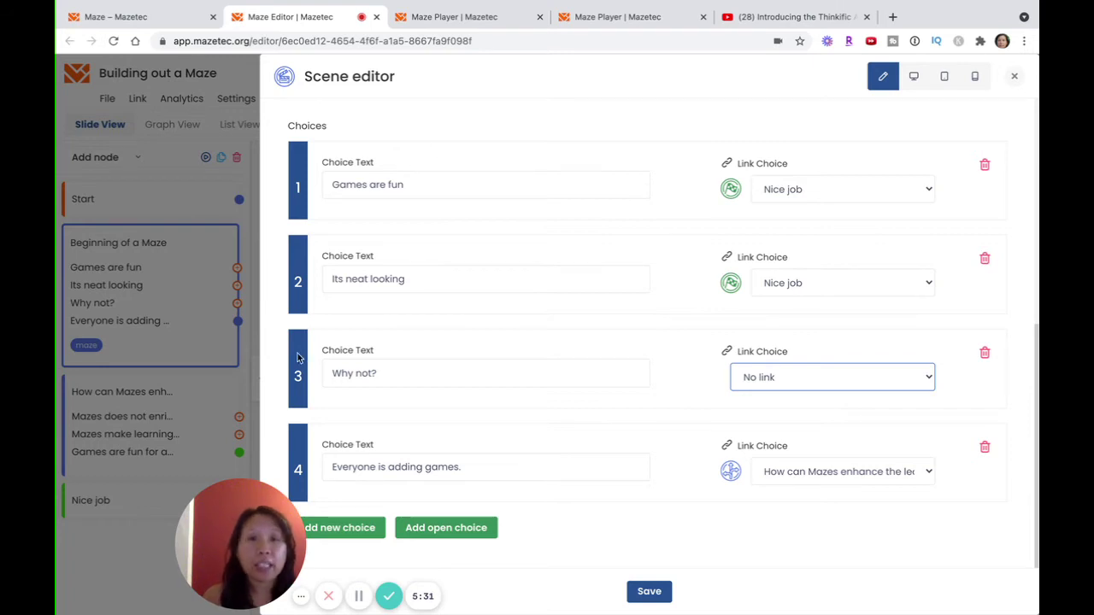
left_click(650, 591)
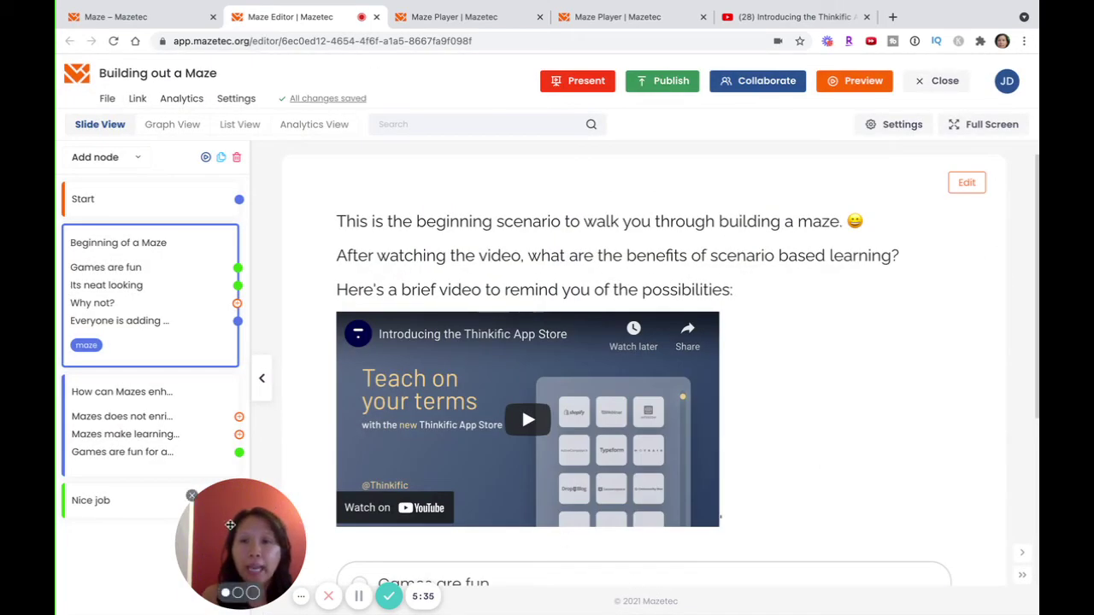
- Open the Connect your choice options for the unlinked 'Why not?' answer
left_click_drag(229, 526, 443, 484)
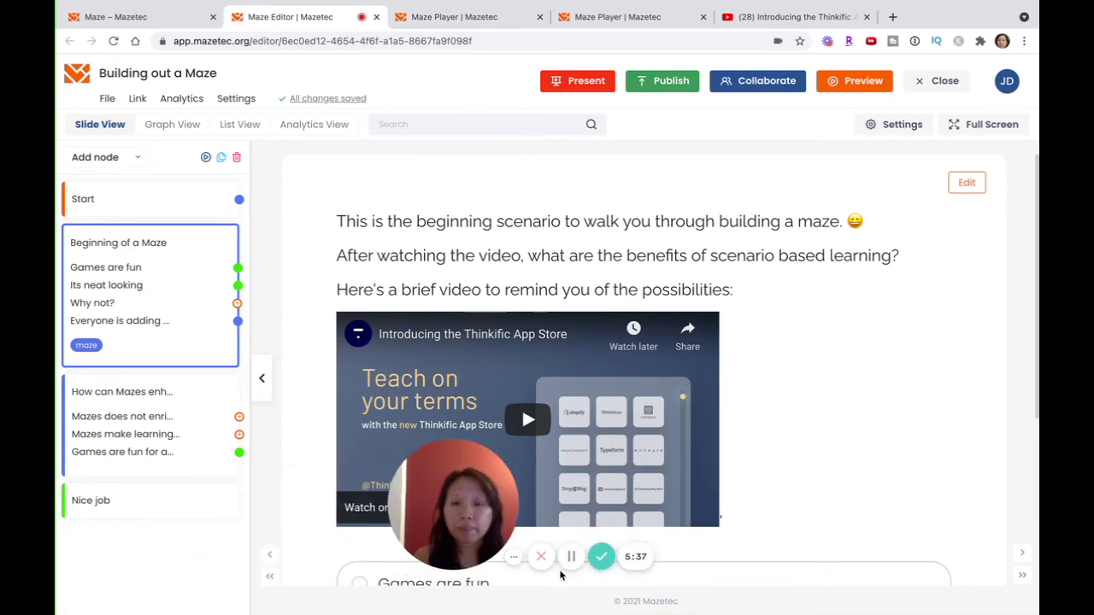
left_click_drag(461, 513, 327, 522)
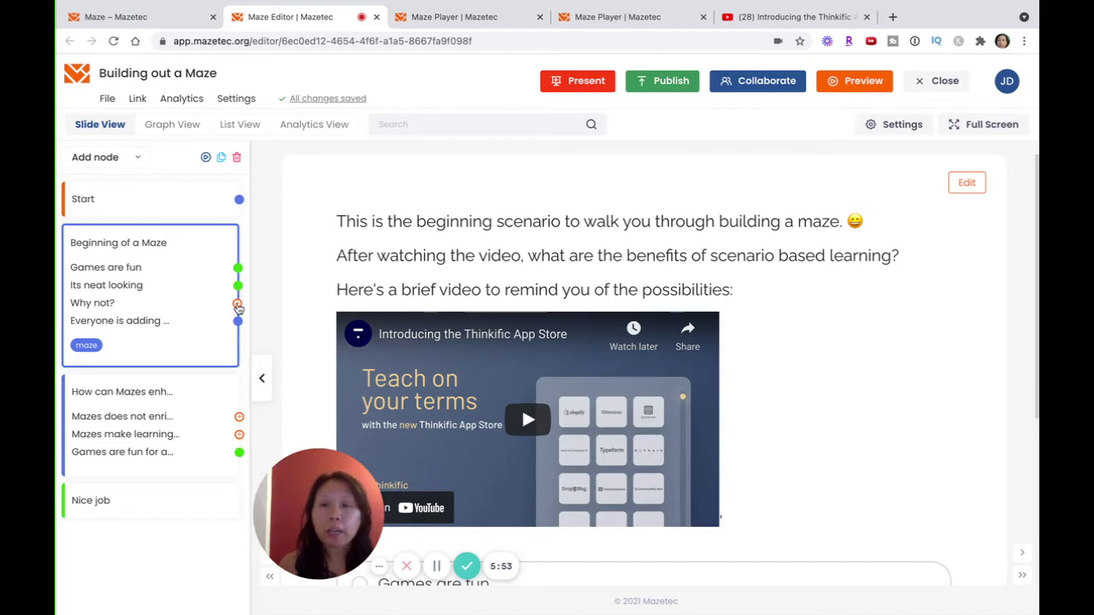
left_click(237, 305)
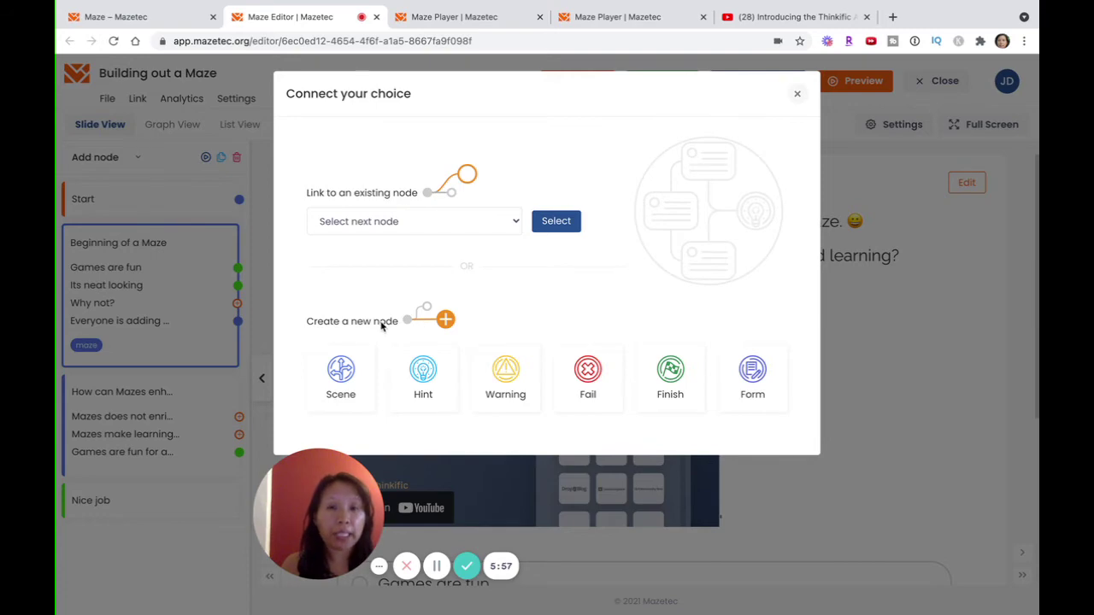
mouse_move(507, 384)
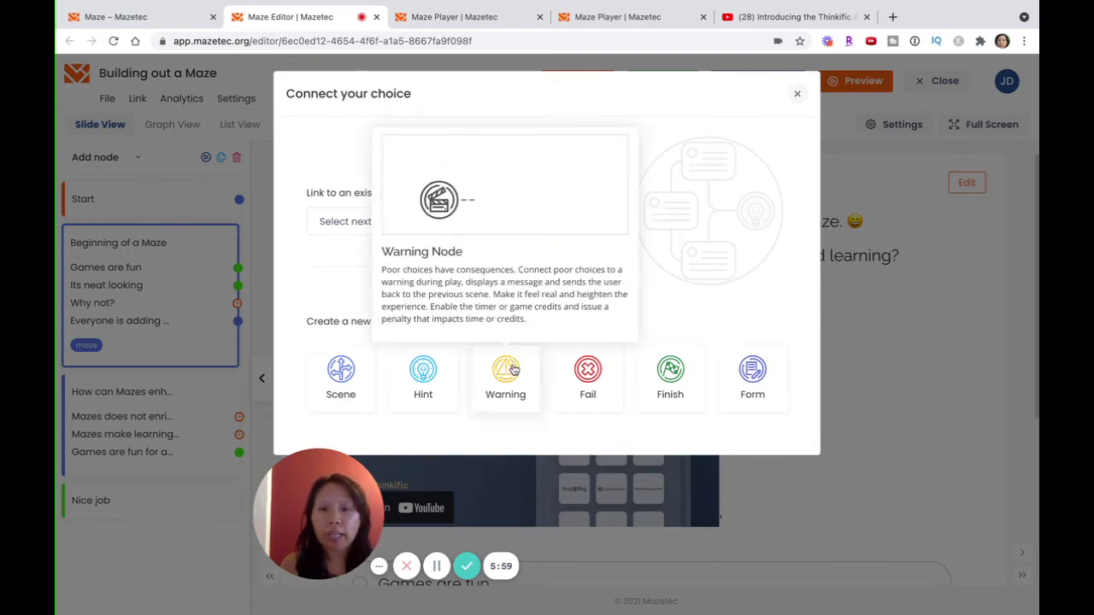
- Create and save a Warning node 'Warning: Not quite correct' with description 'Review the first videios'
left_click(513, 376)
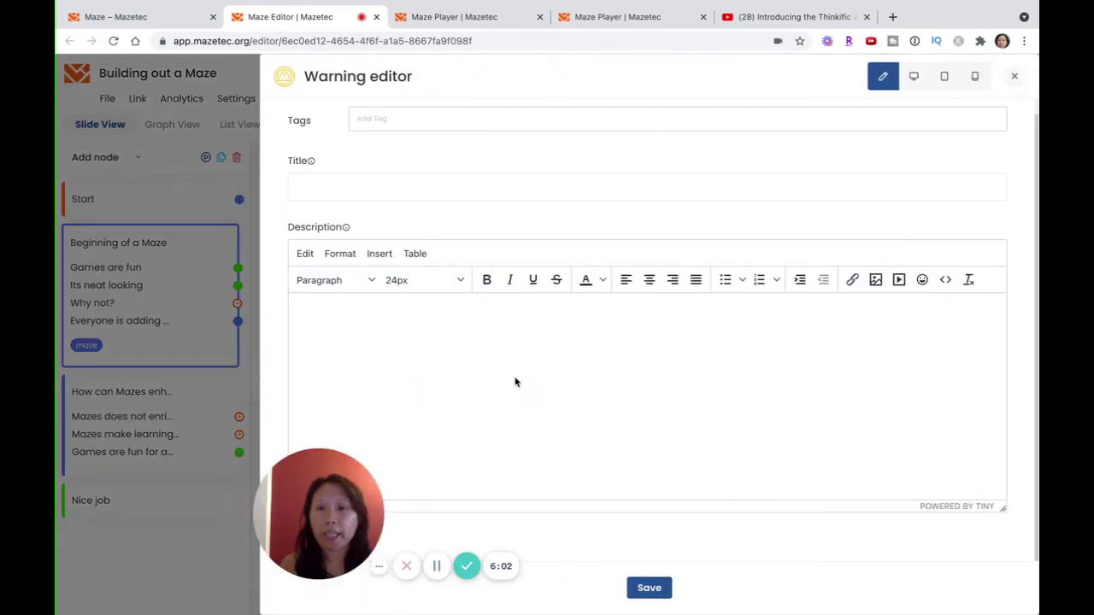
left_click(381, 192)
type("Warning: No")
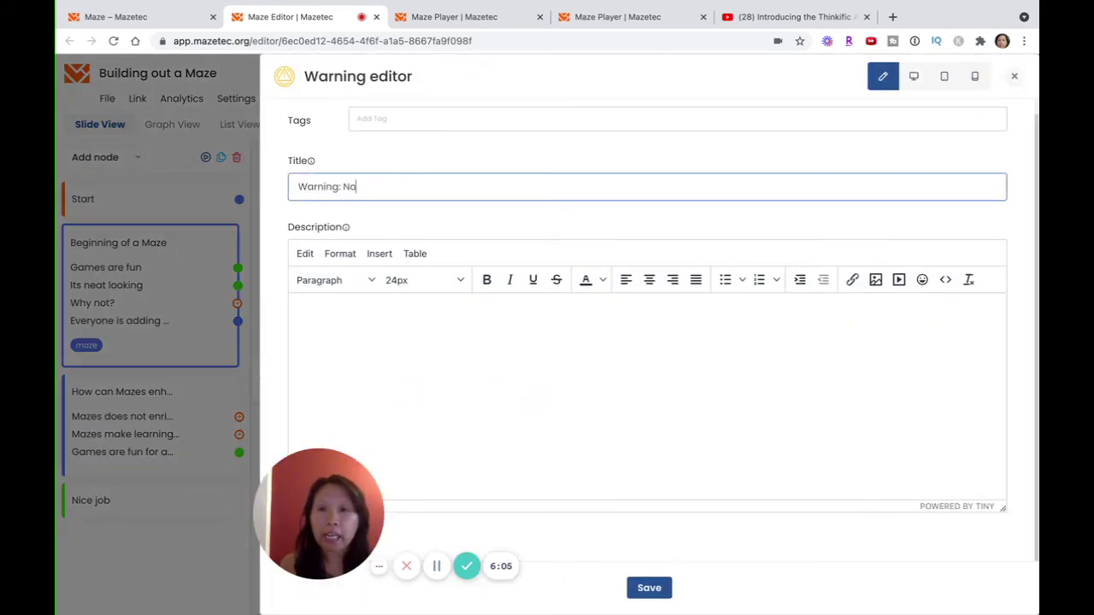
type("t quite correct")
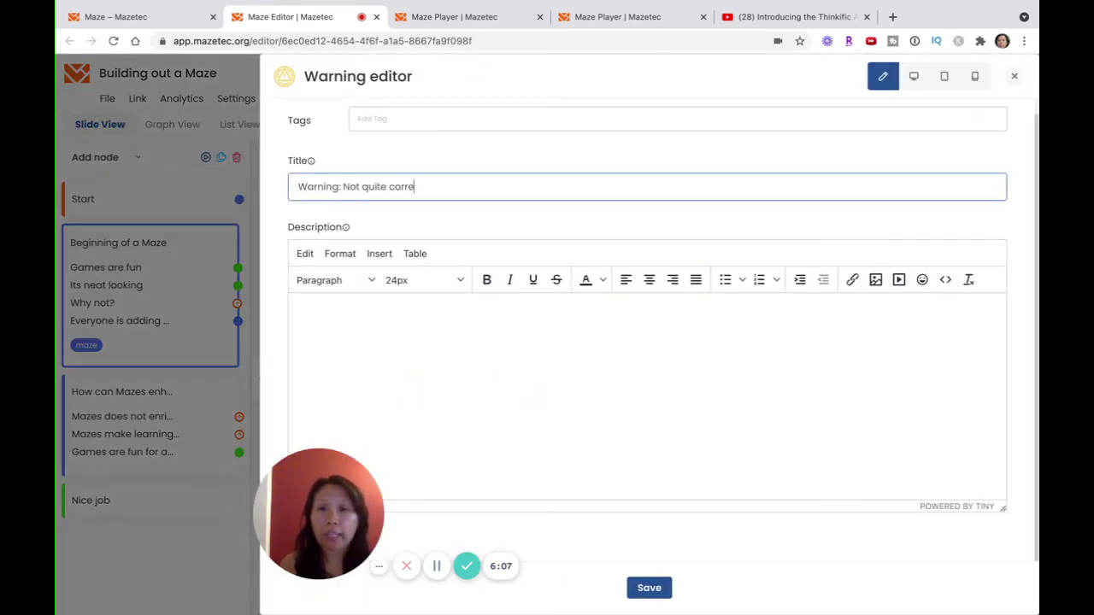
left_click(375, 342)
type("Review th")
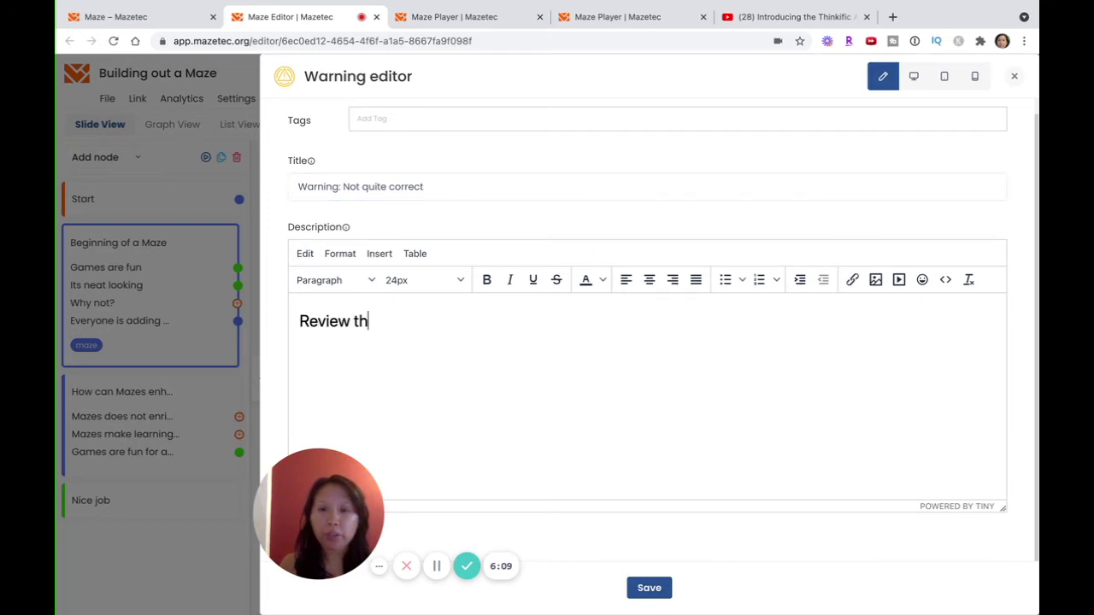
type("e first vidoe")
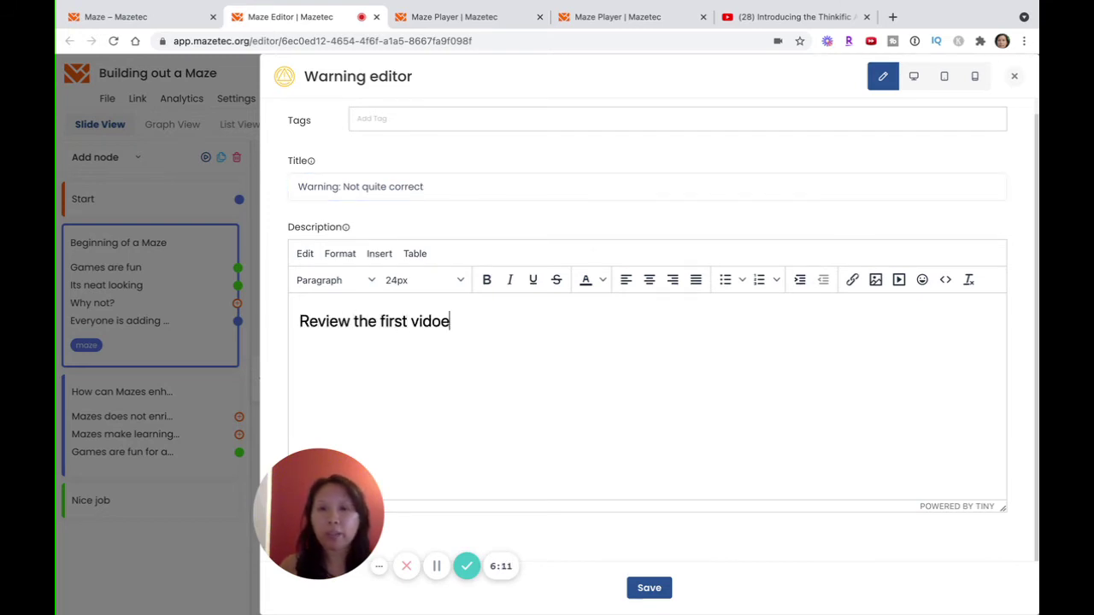
key("BackSpace")
key("BackSpace")
type("eios")
key("BackSpace")
key("BackSpace")
type("ios")
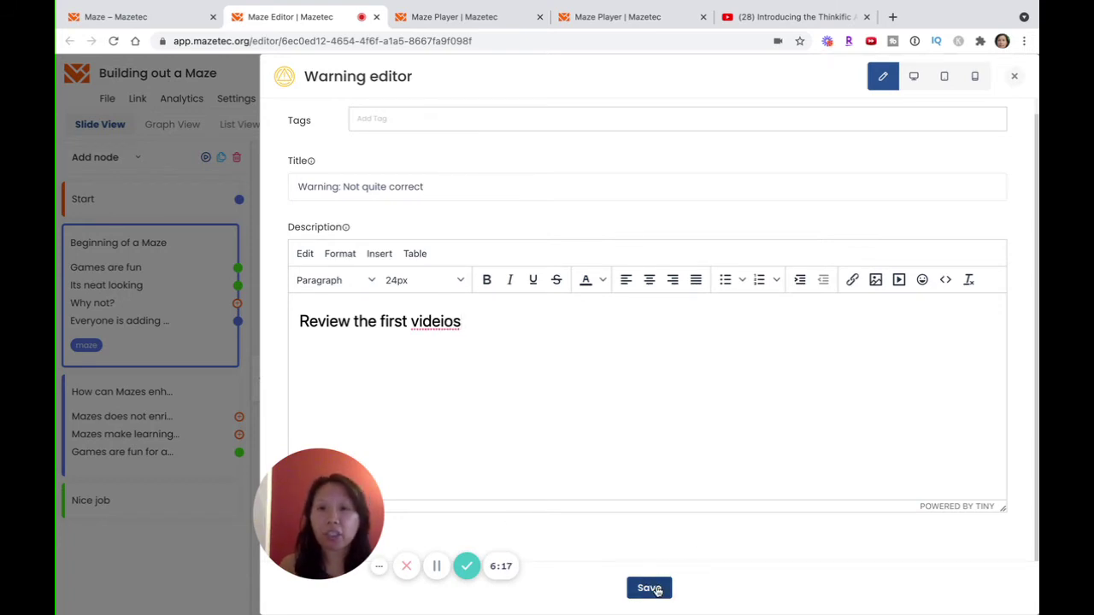
left_click(652, 589)
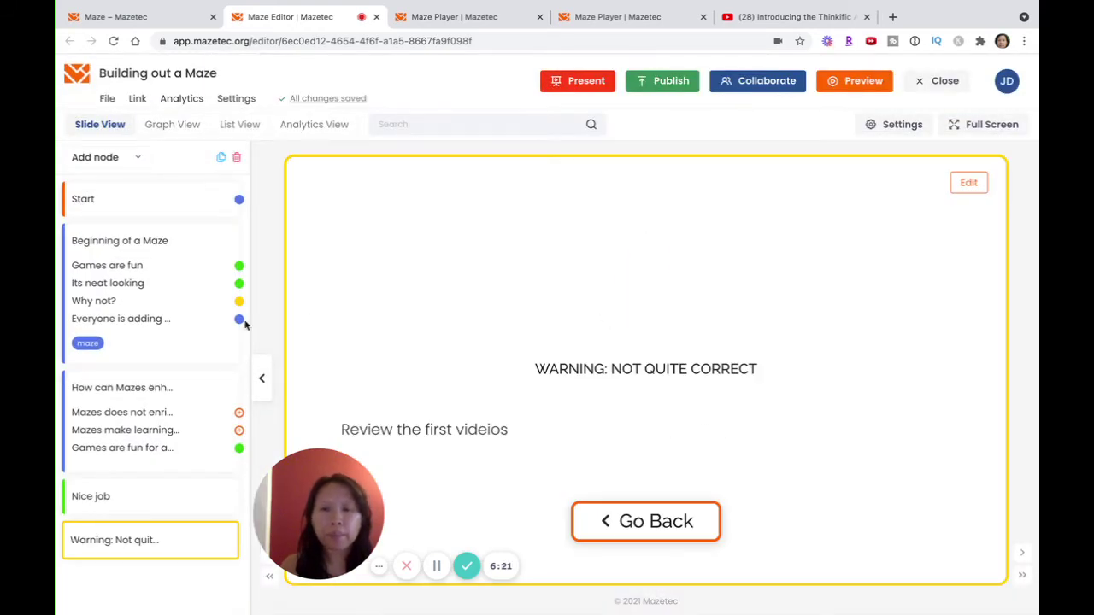
- Add the answer 'it's trendy to add mazes' to the How can Mazes enh… question, then open Beginning of a Maze
left_click(139, 321)
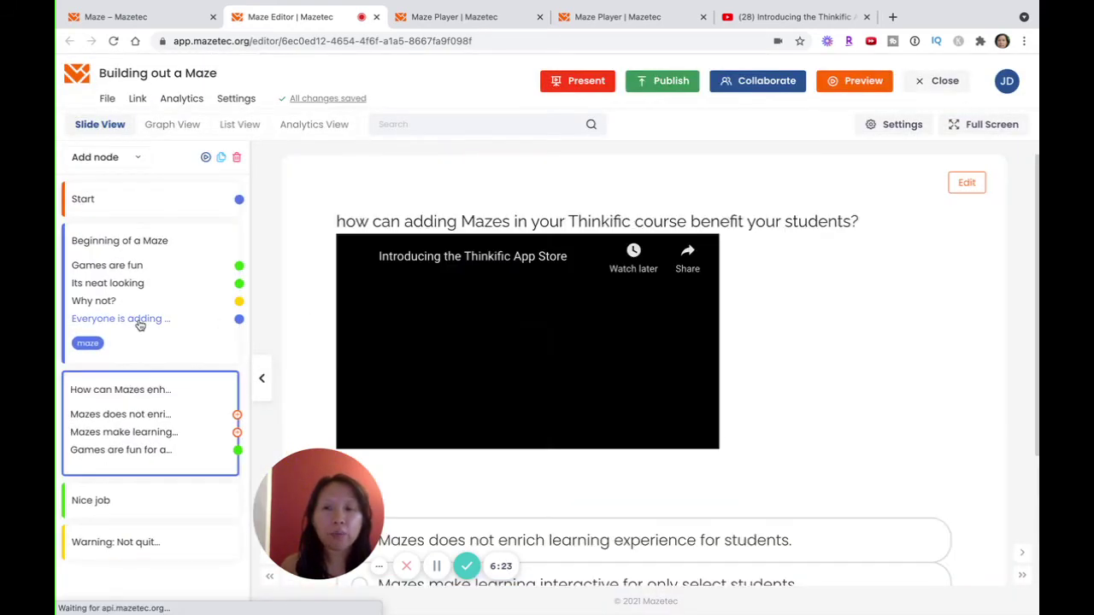
scroll(417, 470, "down", 3)
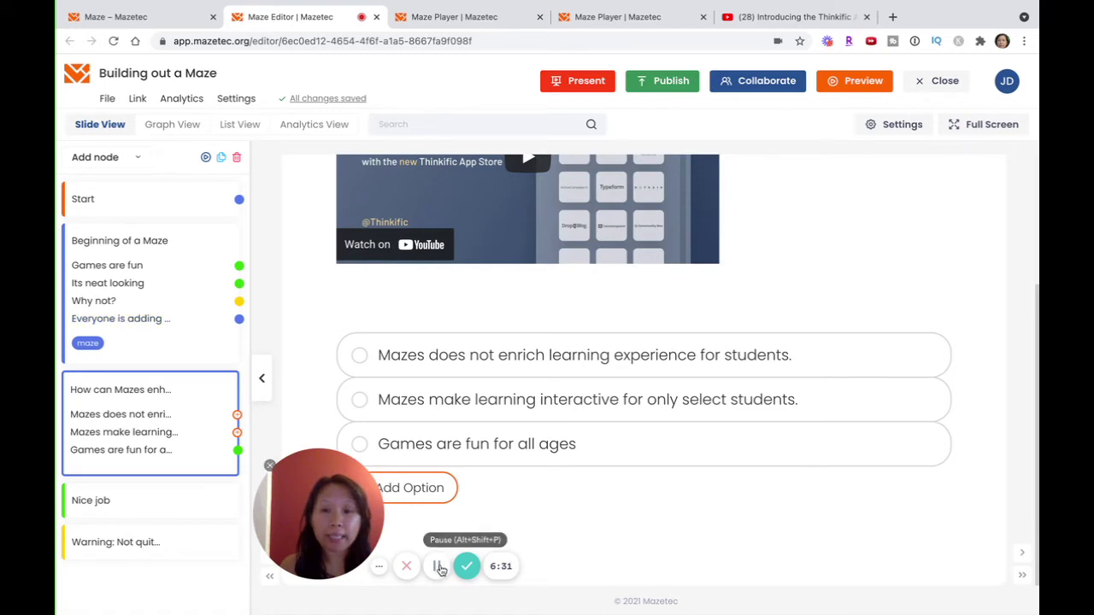
left_click_drag(425, 528, 250, 528)
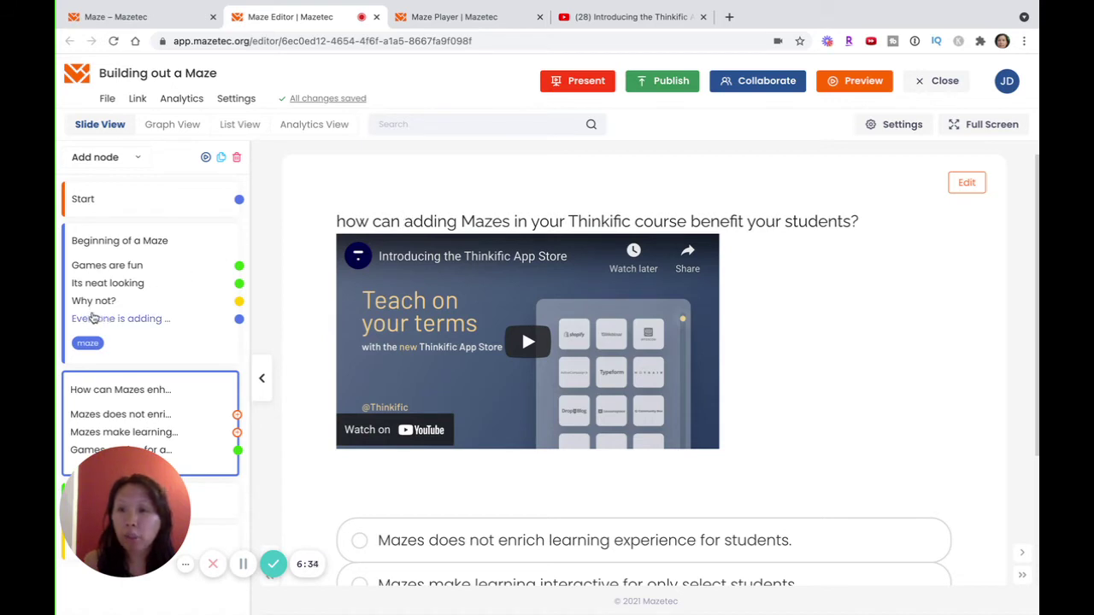
scroll(770, 291, "down", 2)
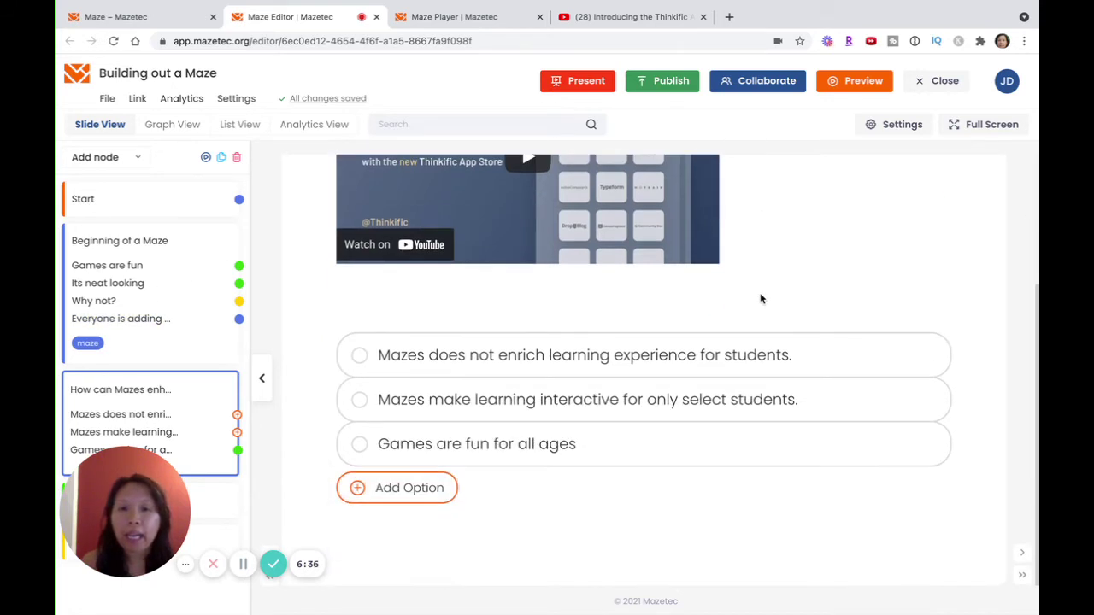
left_click(427, 493)
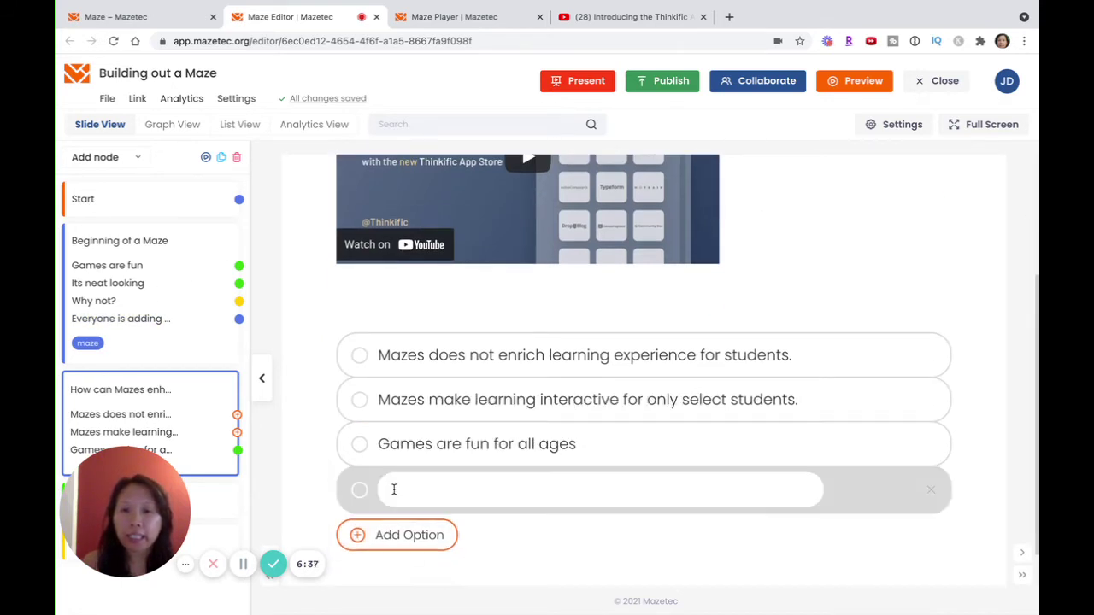
left_click(459, 494)
type("e")
key("BackSpace")
type("it's trendy to add mazes")
left_click(787, 543)
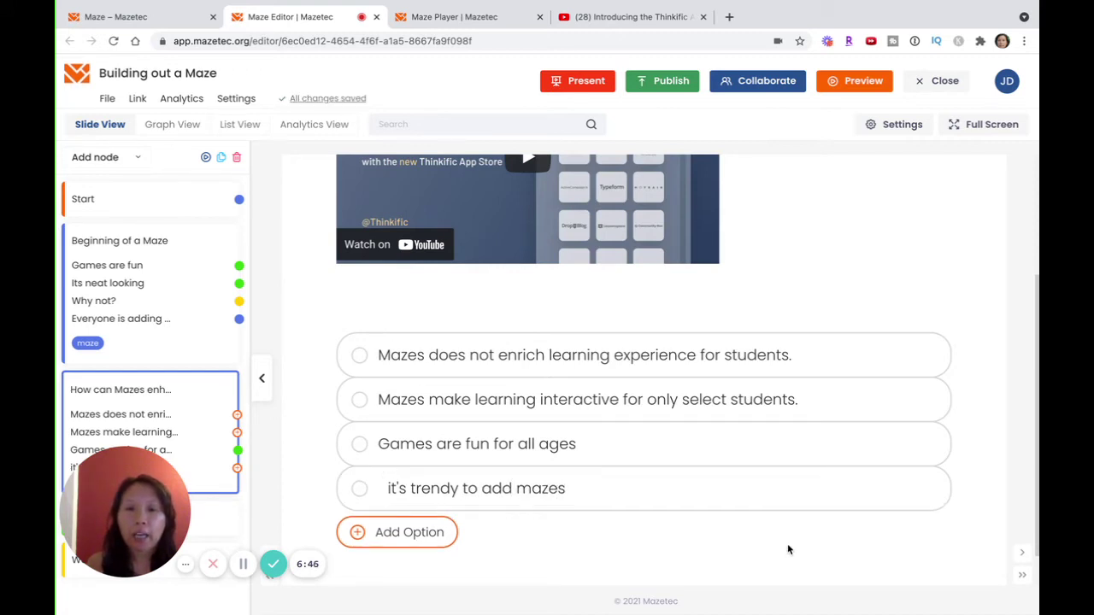
left_click(155, 329)
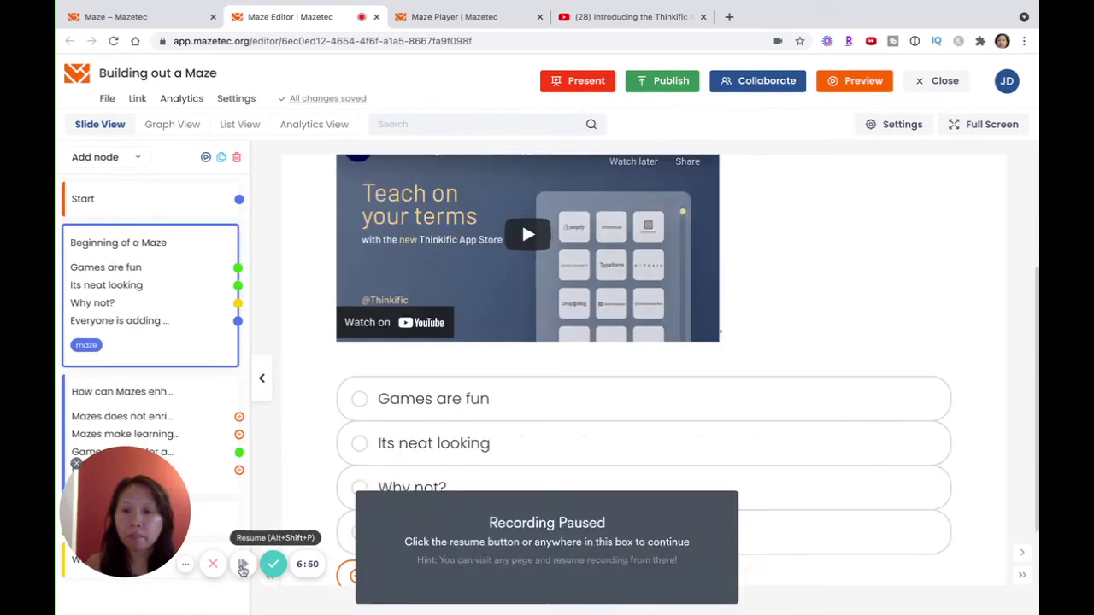
scroll(556, 457, "down", 2)
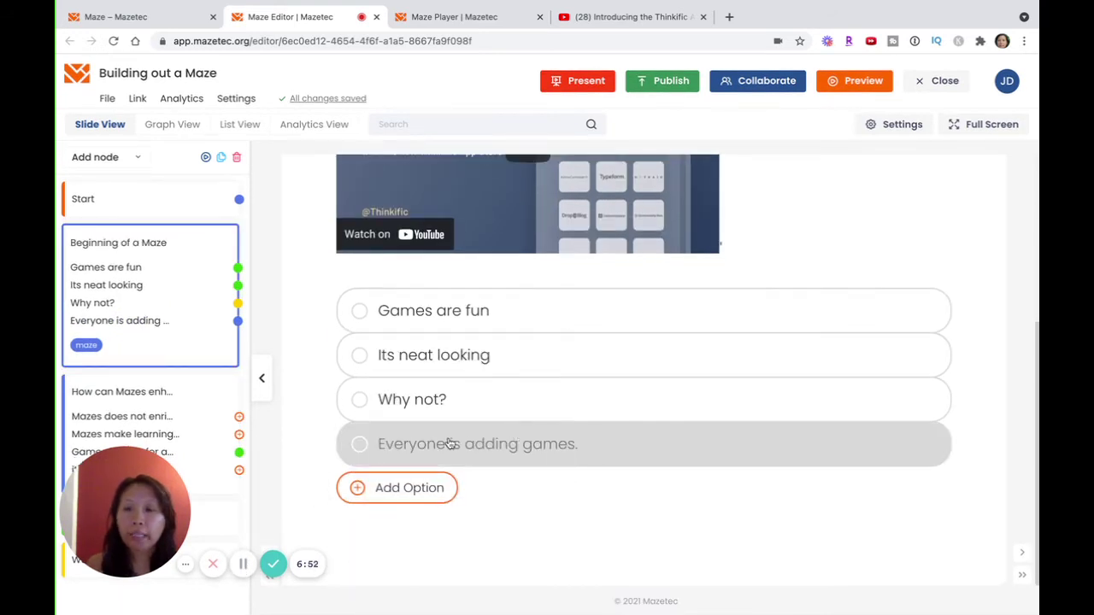
left_click(362, 445)
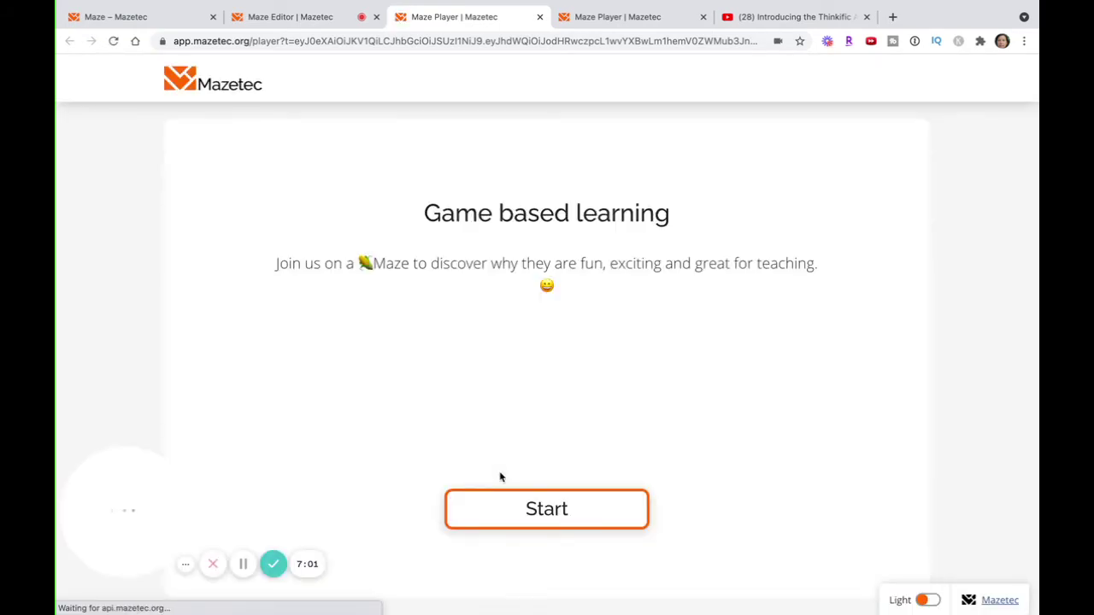
left_click(511, 508)
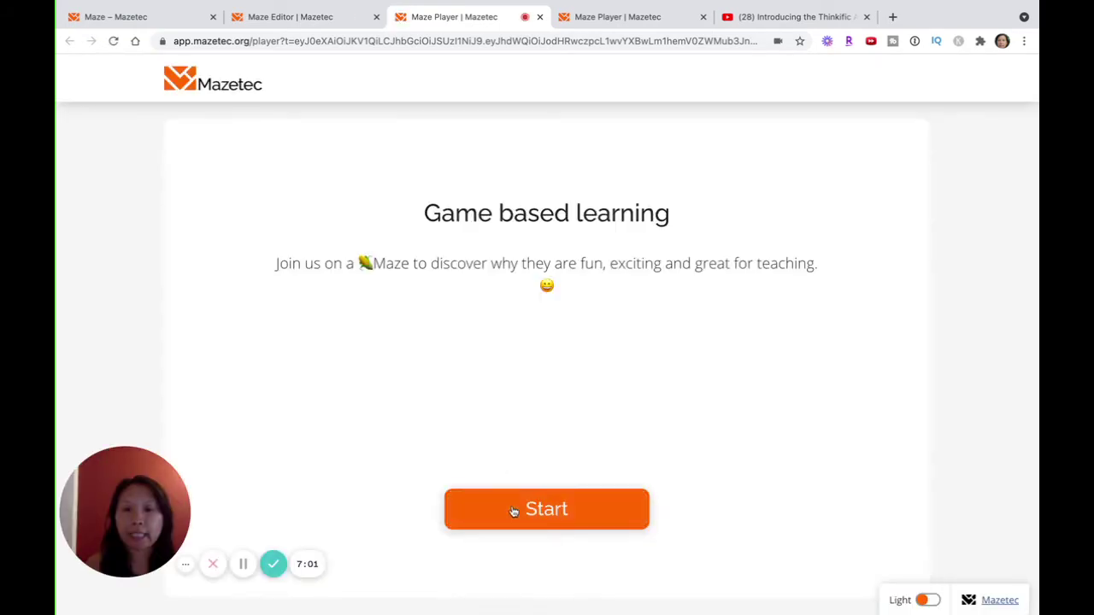
scroll(491, 441, "down", 3)
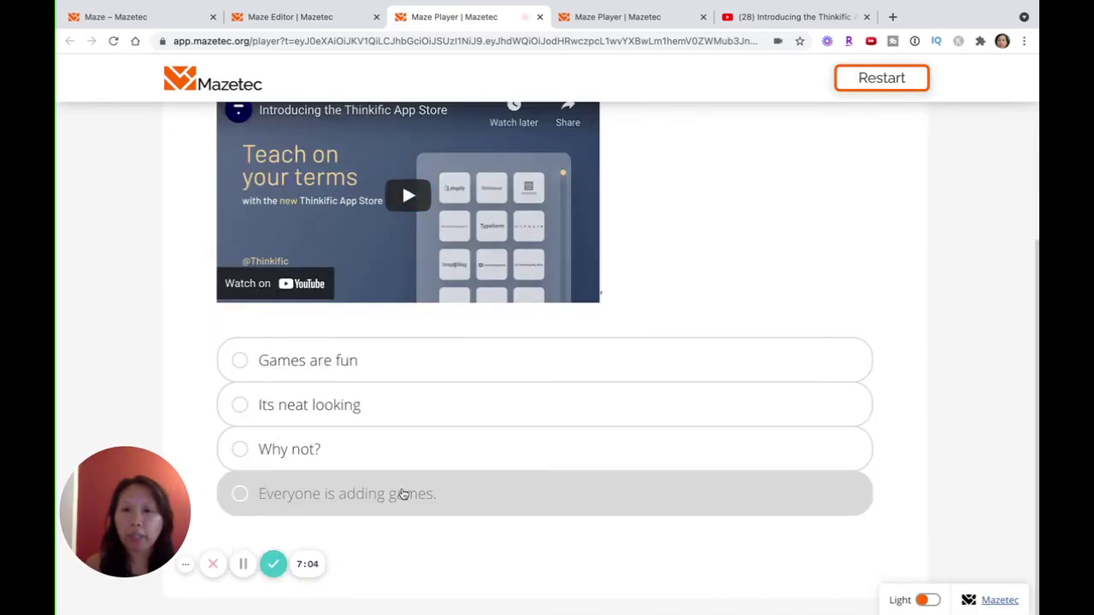
left_click(403, 490)
scroll(435, 418, "down", 3)
left_click(437, 417)
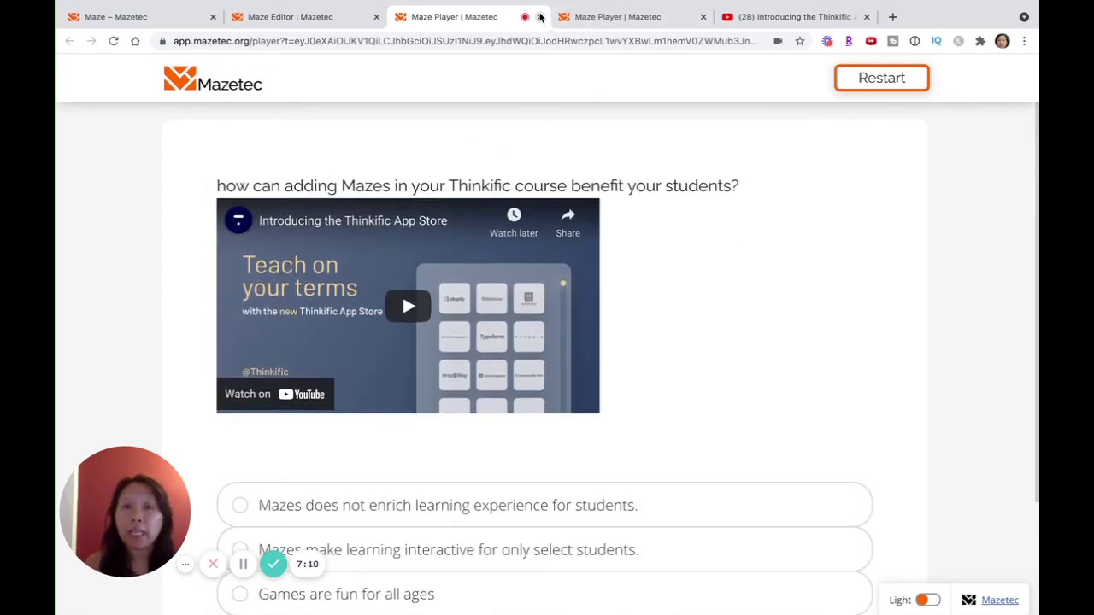
left_click(540, 17)
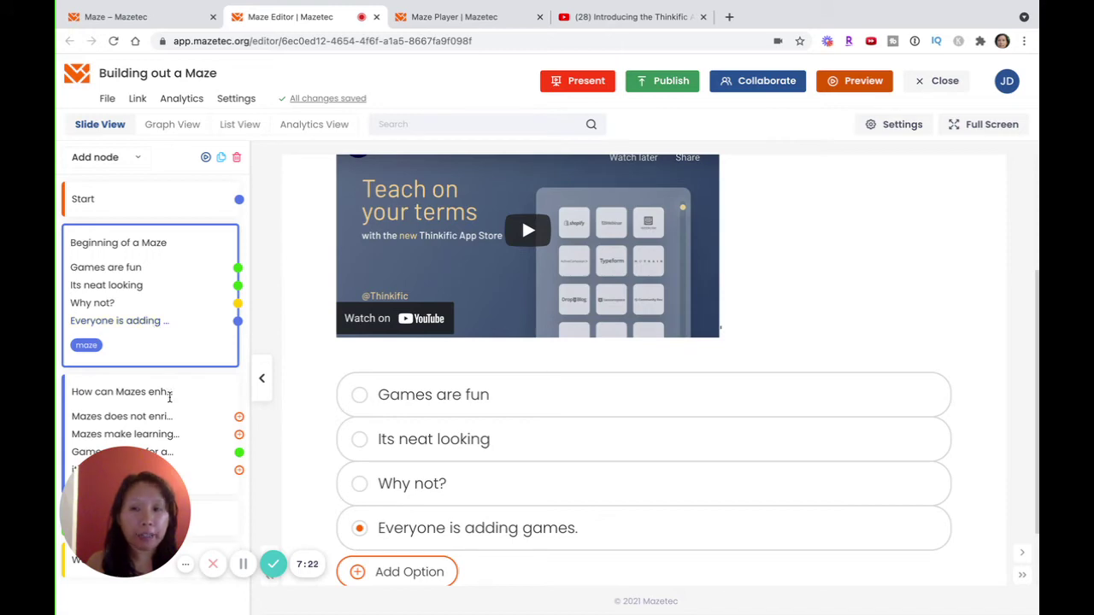
- Link choice 4, 'Everyone is adding games.', to 'Warning: Not quite correct' and save
scroll(824, 238, "up", 3)
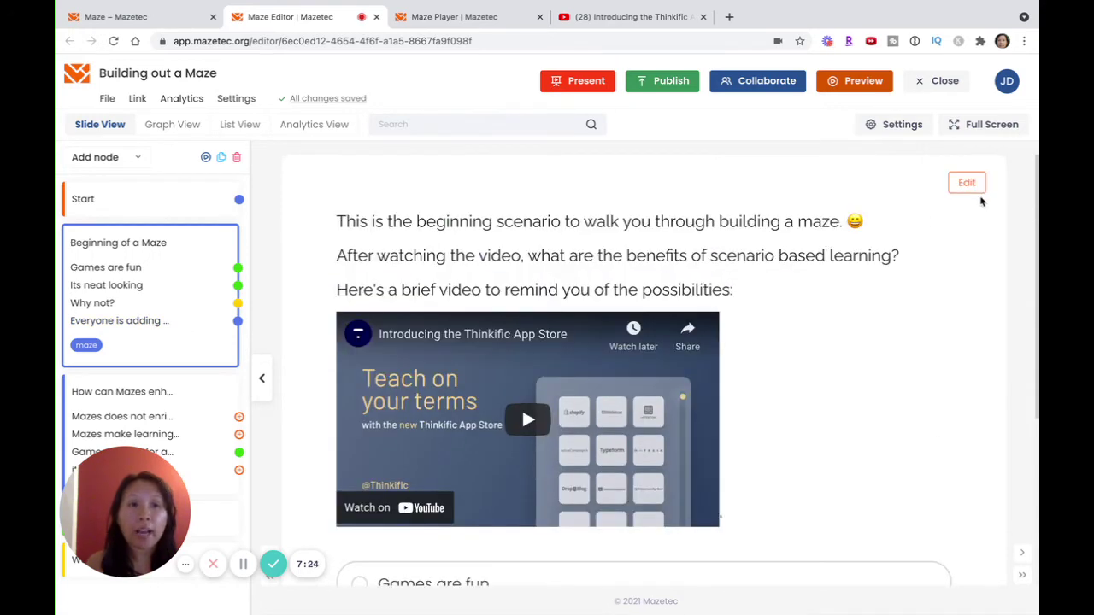
left_click(969, 186)
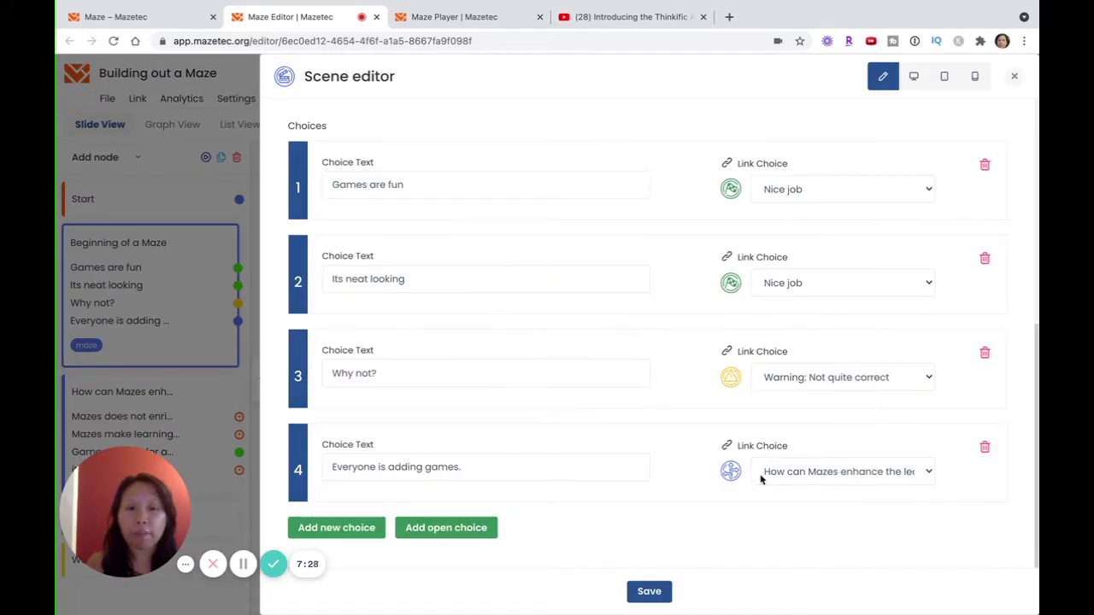
left_click(824, 480)
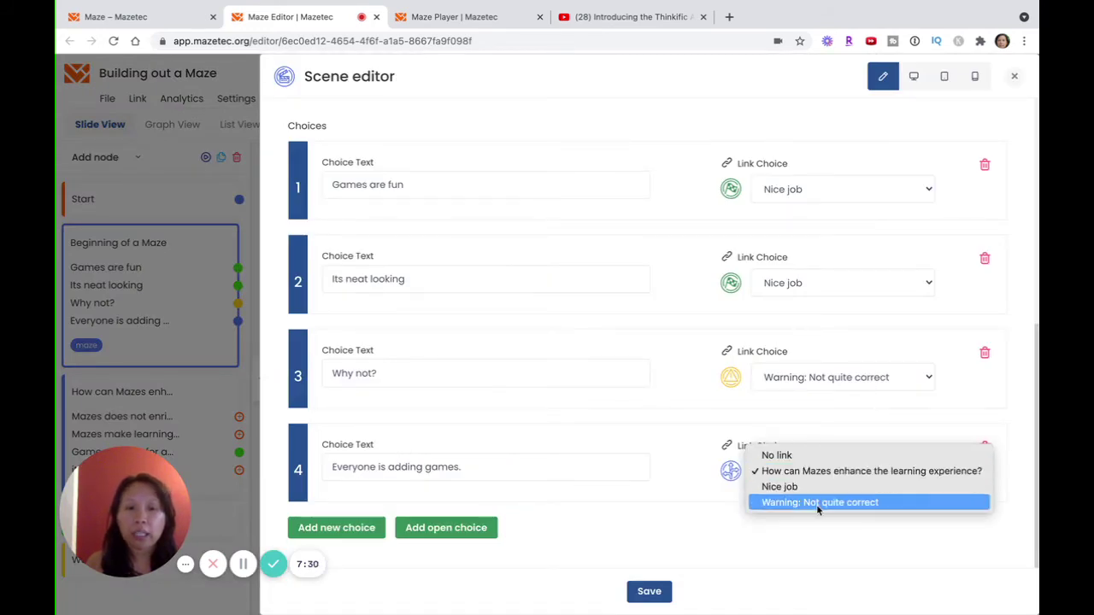
left_click(817, 503)
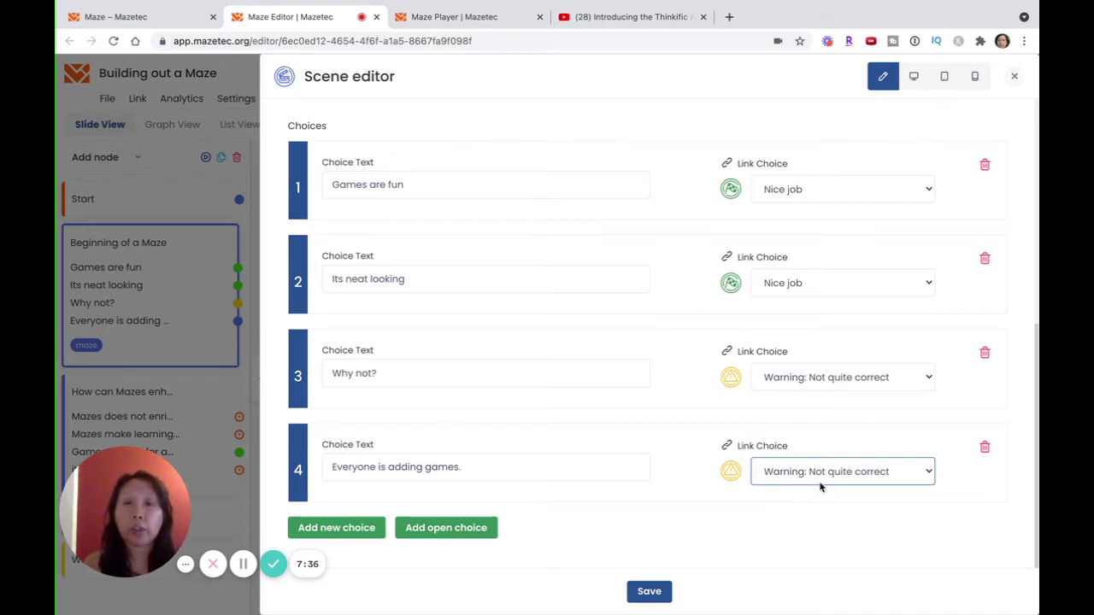
left_click(663, 591)
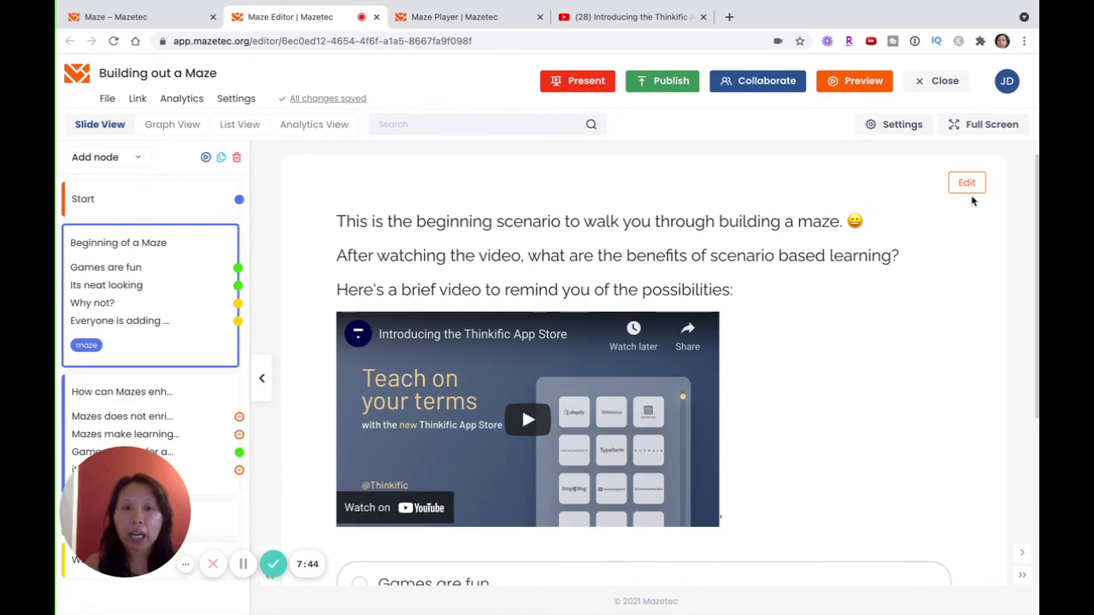
scroll(809, 359, "down", 4)
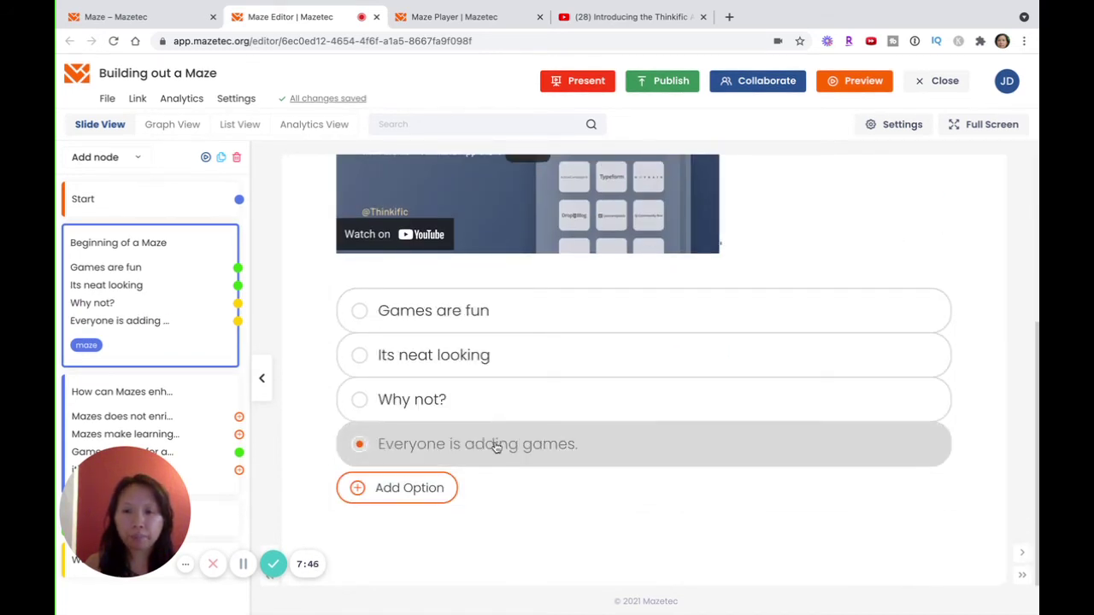
left_click(458, 456)
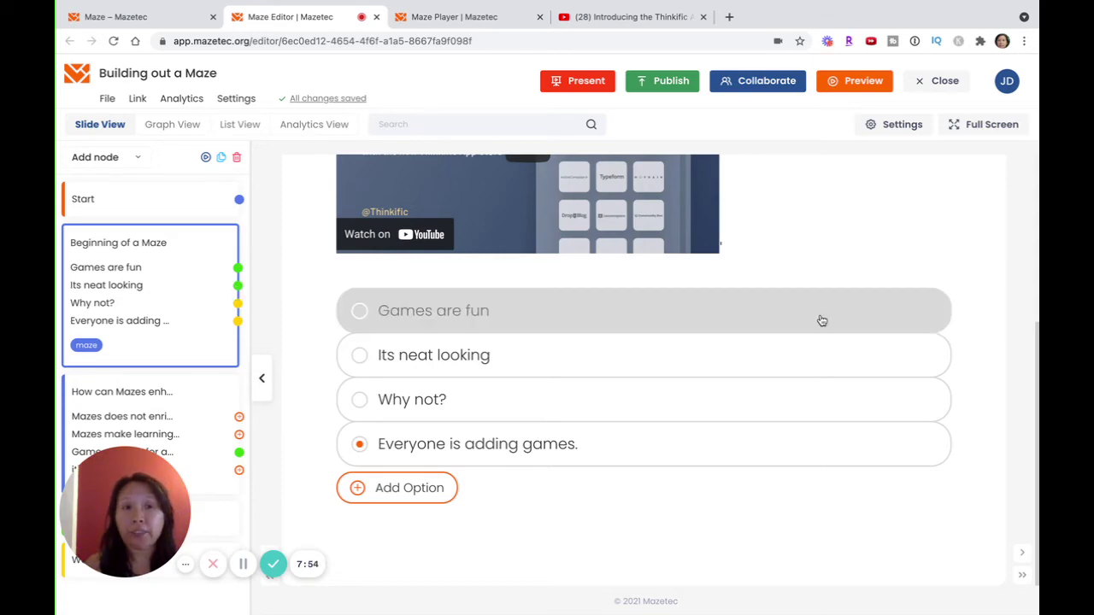
scroll(821, 318, "up", 4)
- Replace the 'Everyone is adding games.' choice with 'Mazes have become a thing in online courses' and save
left_click(968, 185)
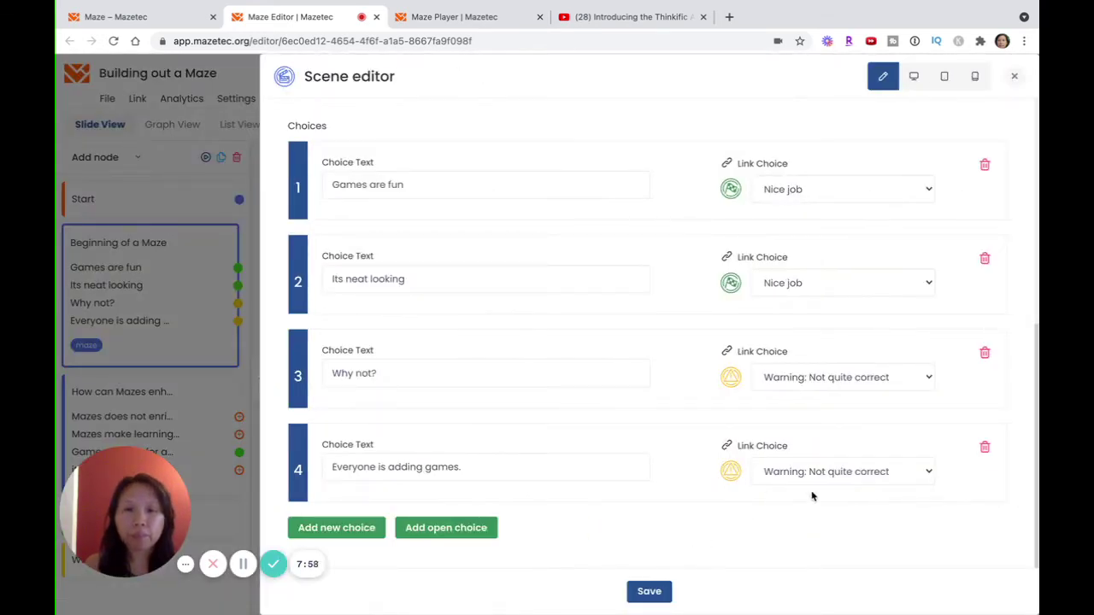
left_click(985, 447)
left_click(356, 524)
left_click(376, 468)
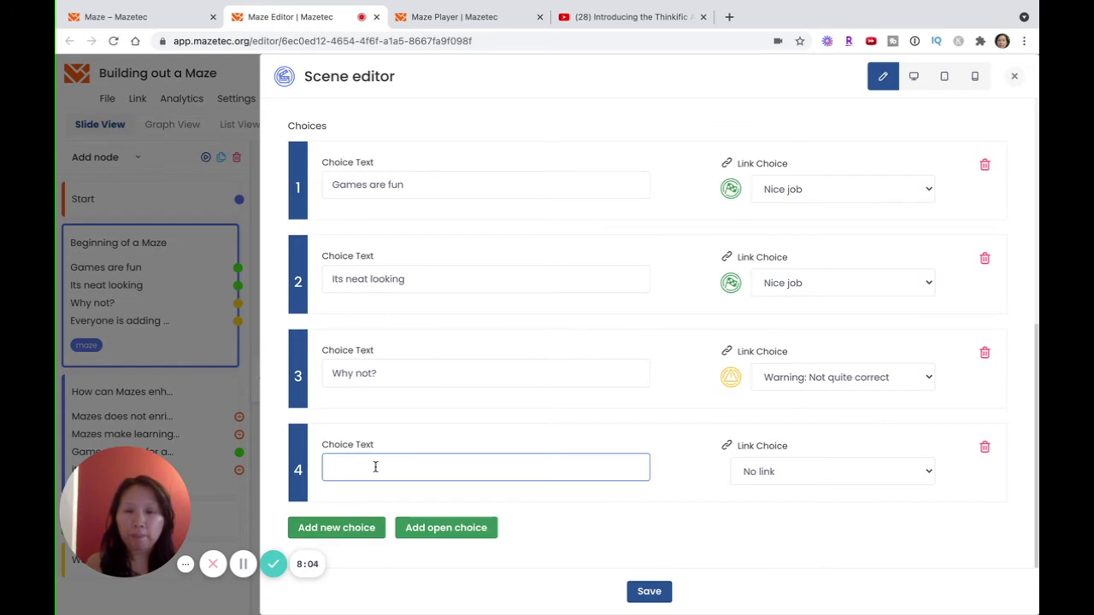
type("Mazes have be")
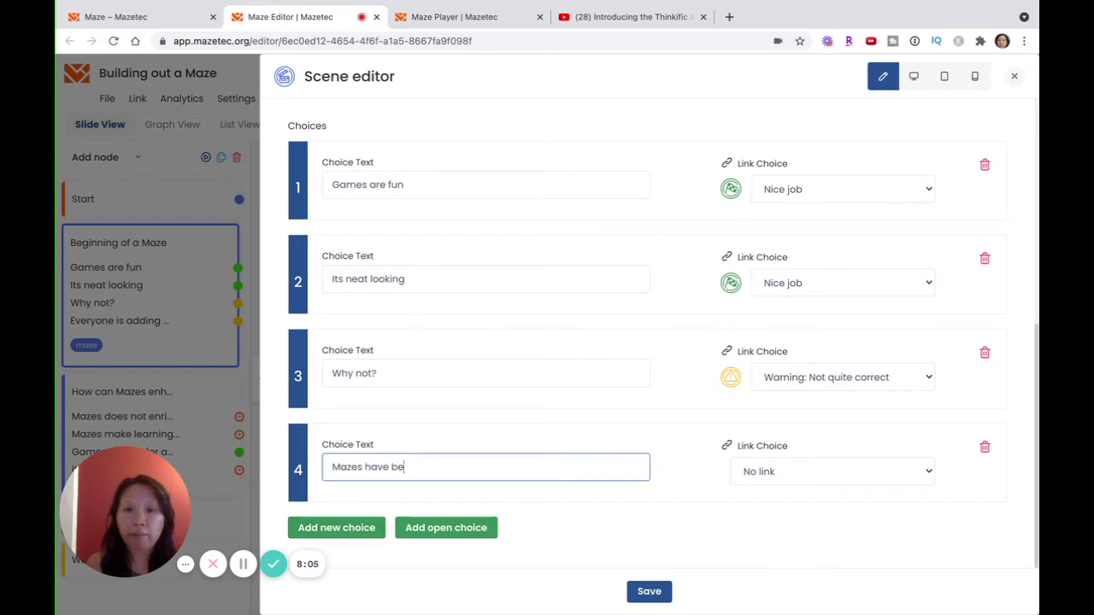
type("come a thing in o")
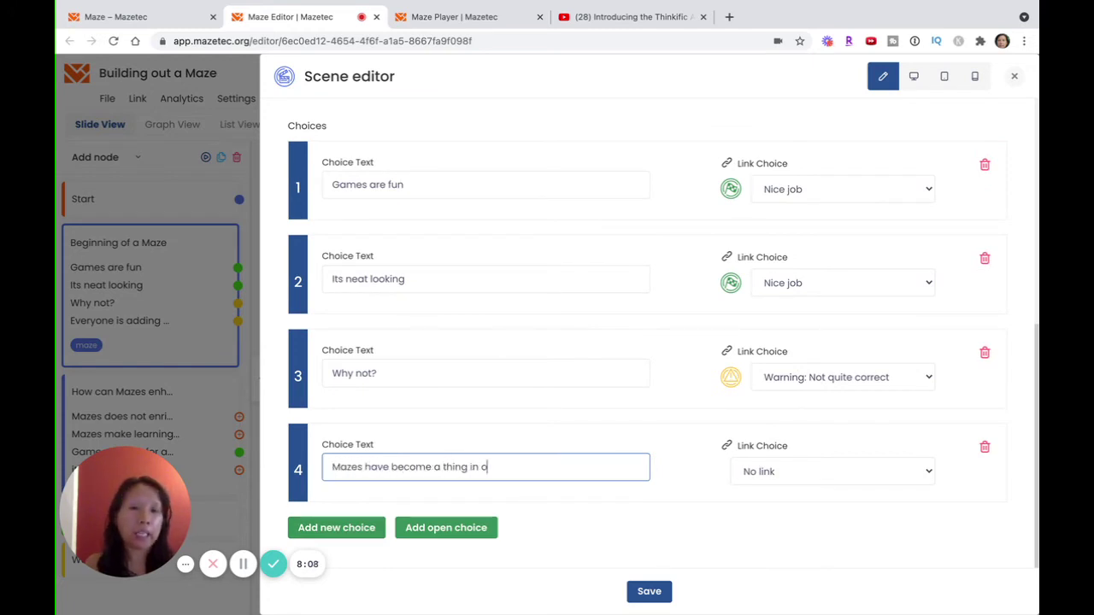
type("nline courses")
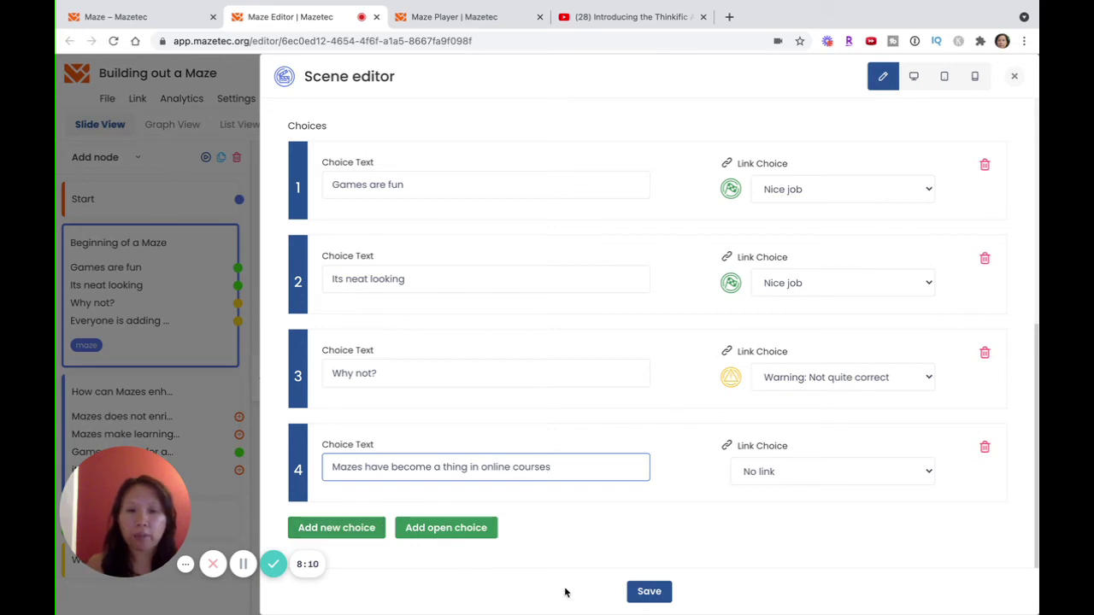
left_click(649, 591)
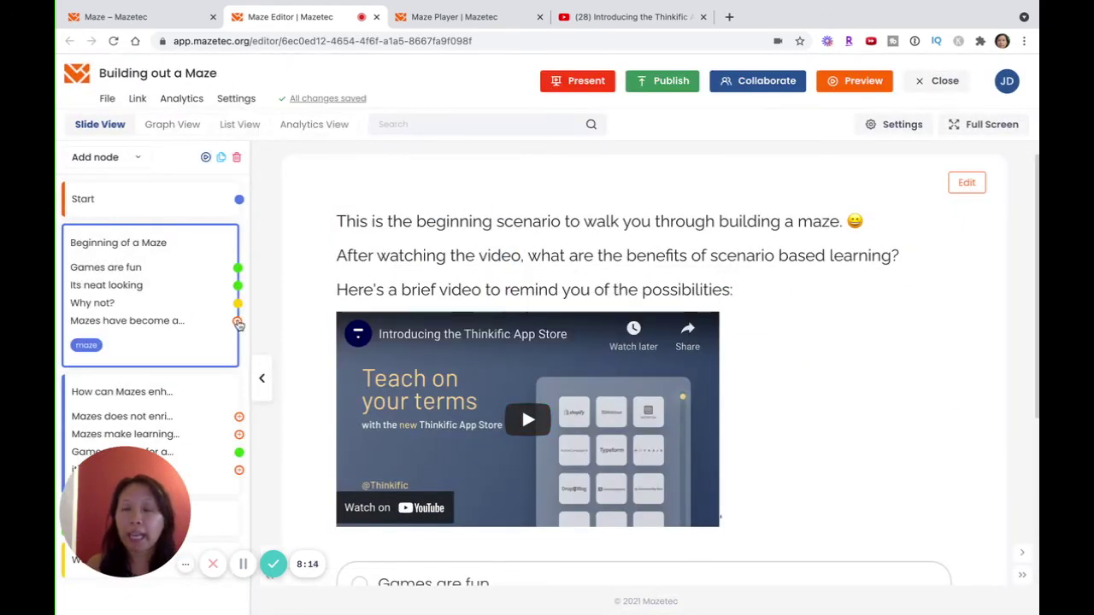
- Create a new Fail node from the fourth choice's link indicator
left_click(237, 322)
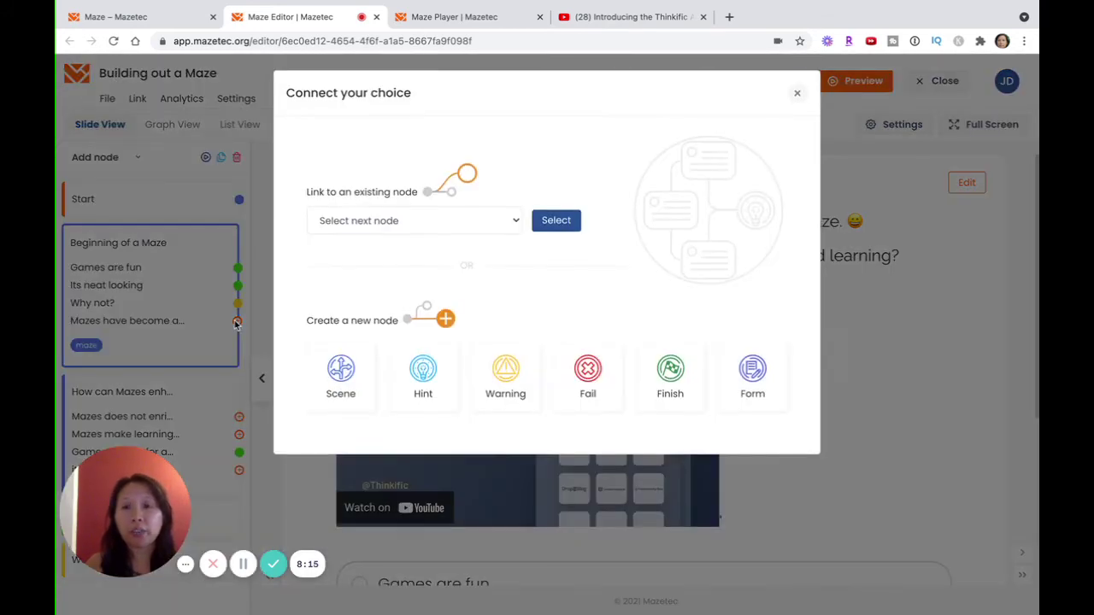
mouse_move(590, 389)
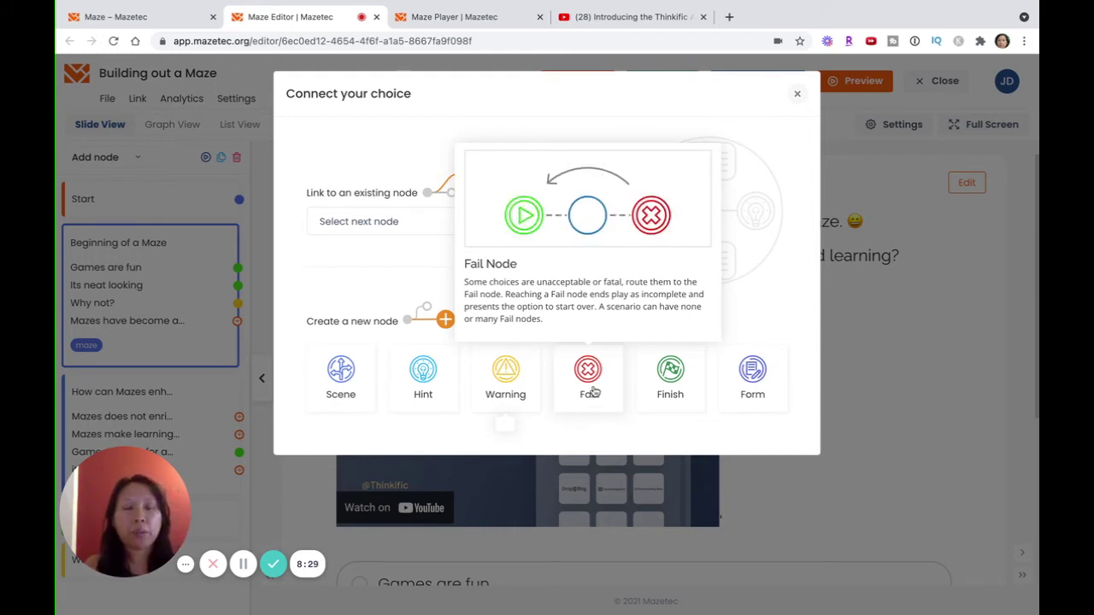
left_click(594, 390)
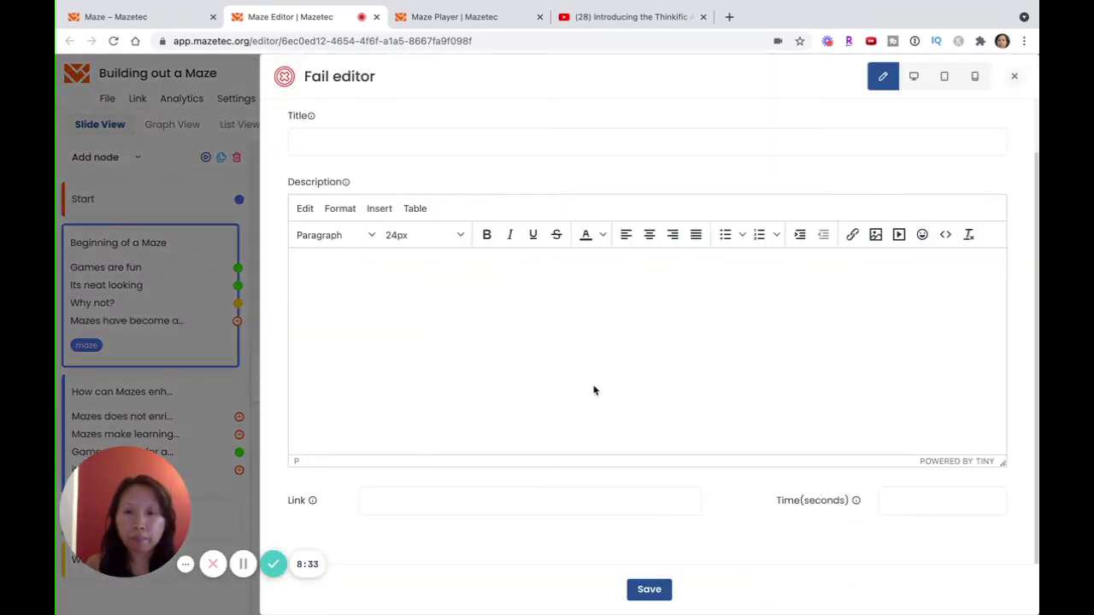
- Give the fail node the message 'Fail: not the right answer at all' and save it
left_click(356, 141)
left_click(345, 321)
type("Fail: not the r")
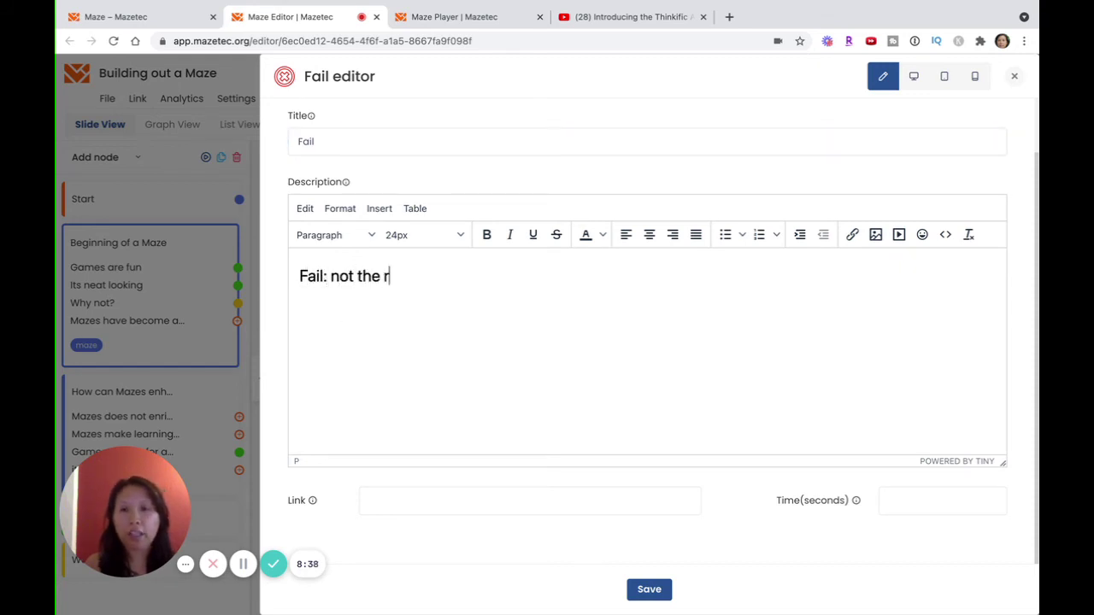
type("ight answer at all")
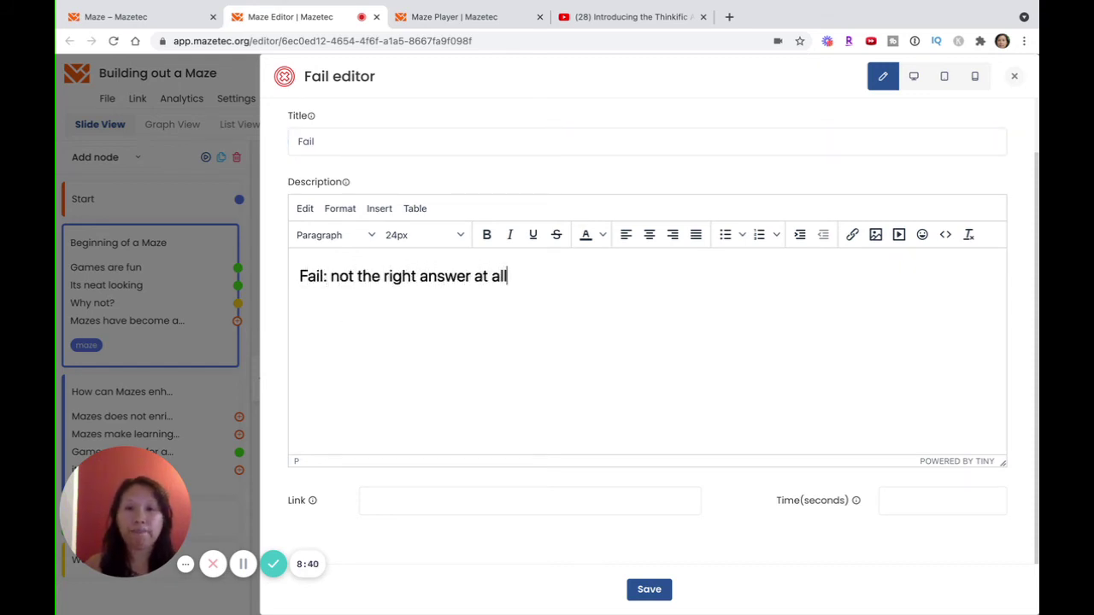
left_click(649, 589)
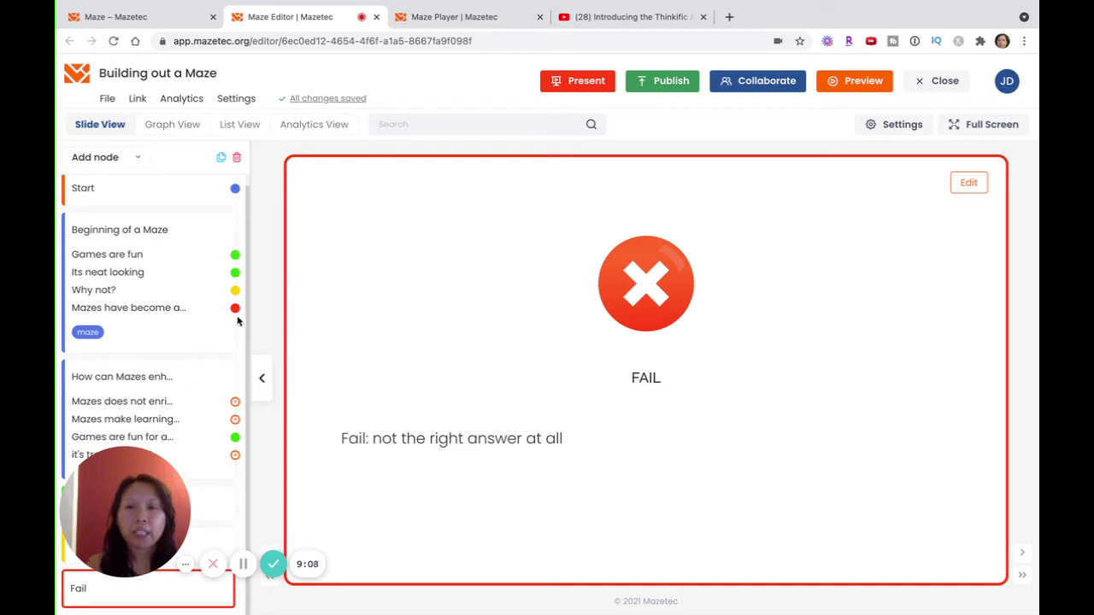
- Reopen the Fail node's editor, close it, and reopen it again
left_click(968, 182)
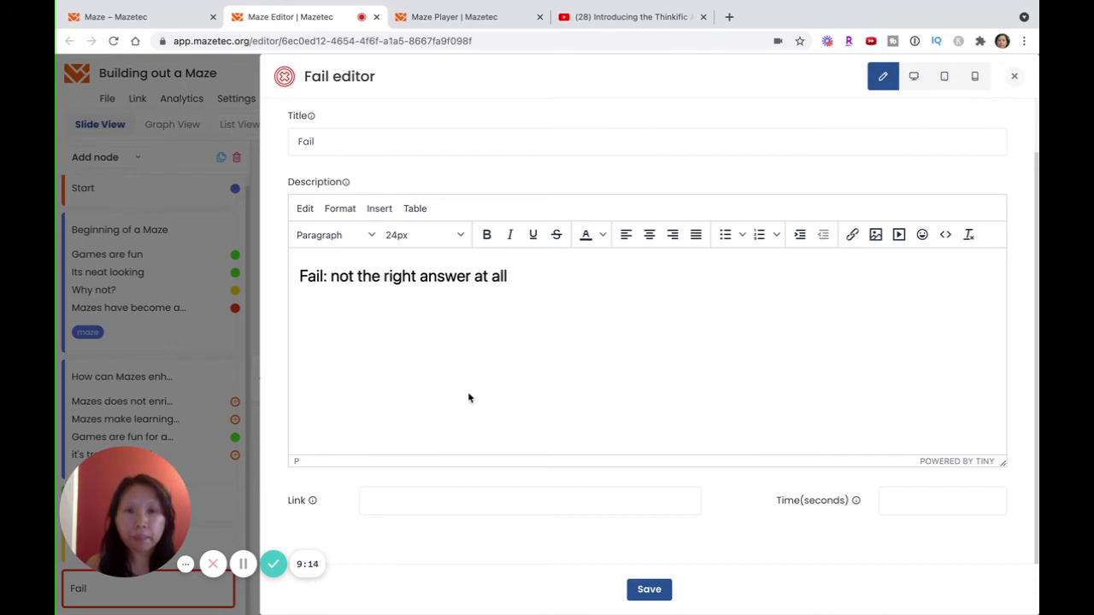
left_click(1016, 75)
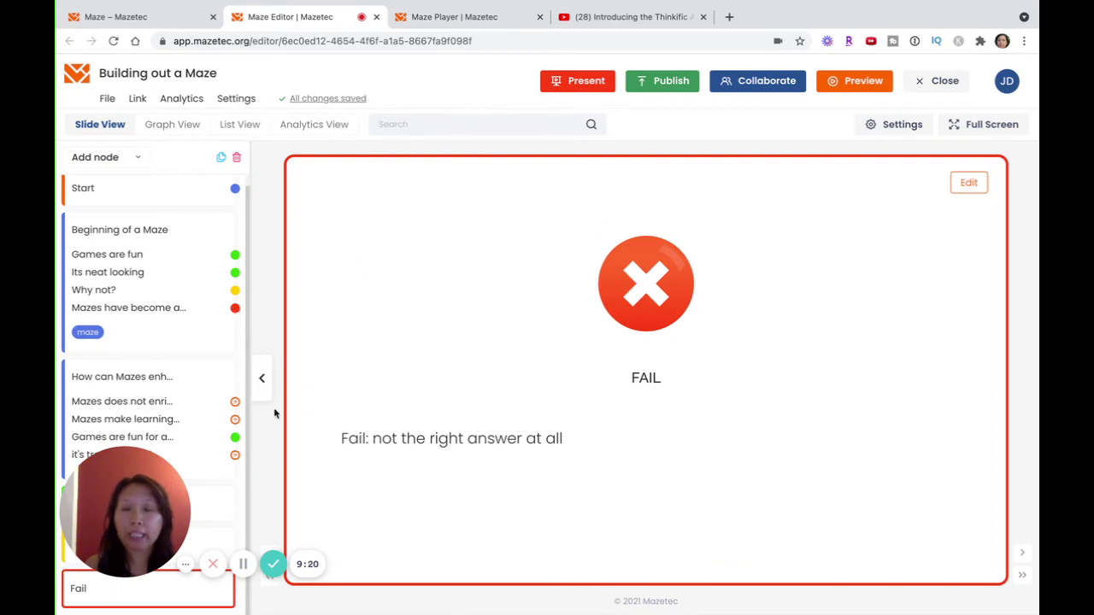
left_click(969, 182)
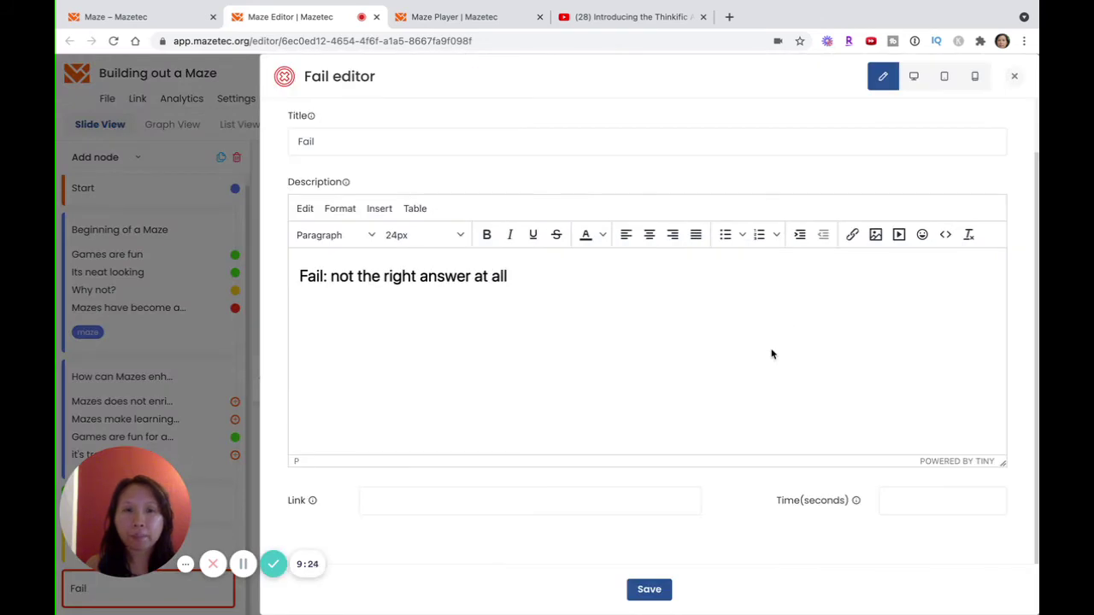
- Save the Fail node, then point the Beginning of a Maze scene's fourth choice to Nice job
left_click(656, 590)
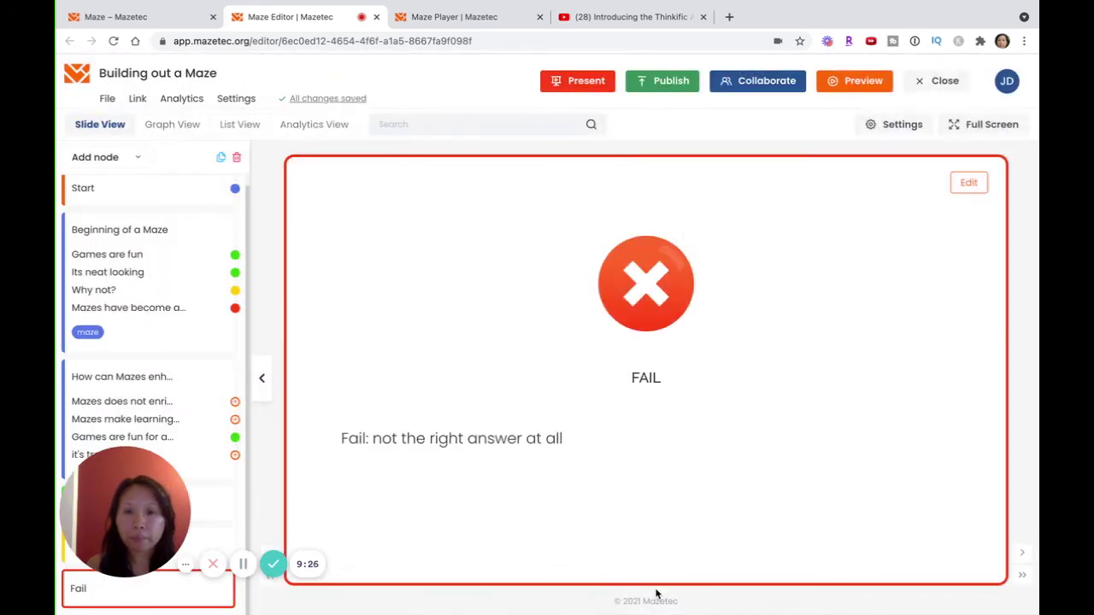
left_click(142, 308)
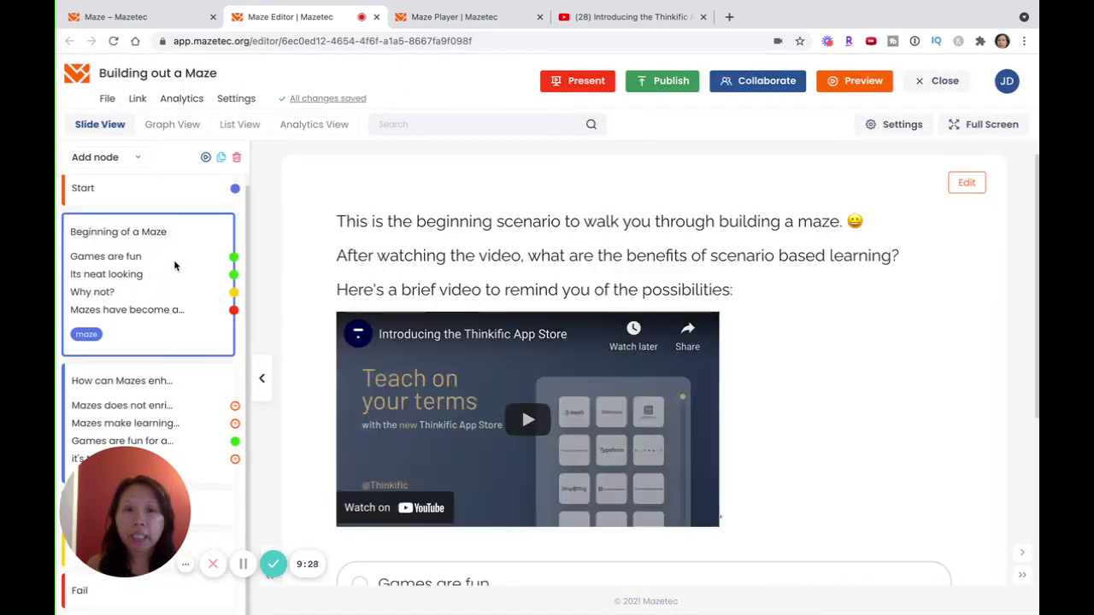
left_click(967, 182)
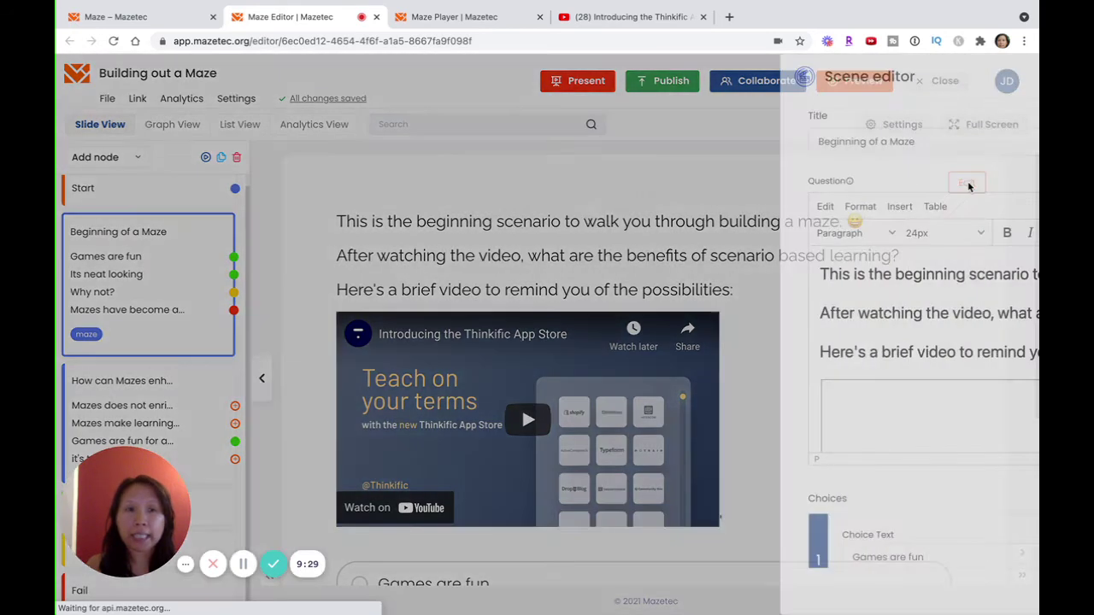
scroll(735, 380, "down", 3)
scroll(663, 393, "down", 5)
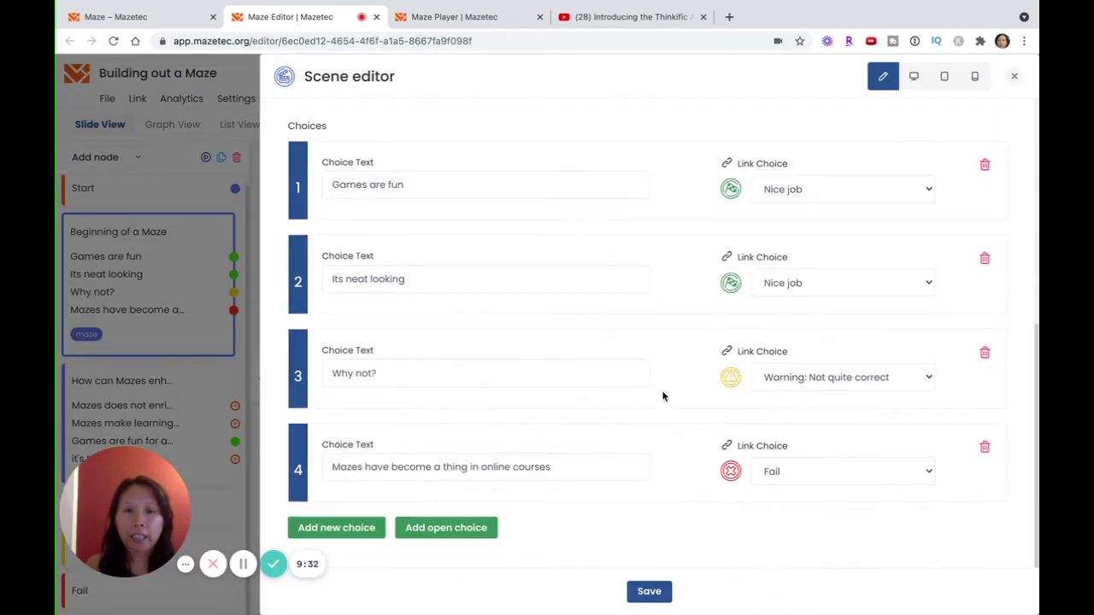
left_click(830, 478)
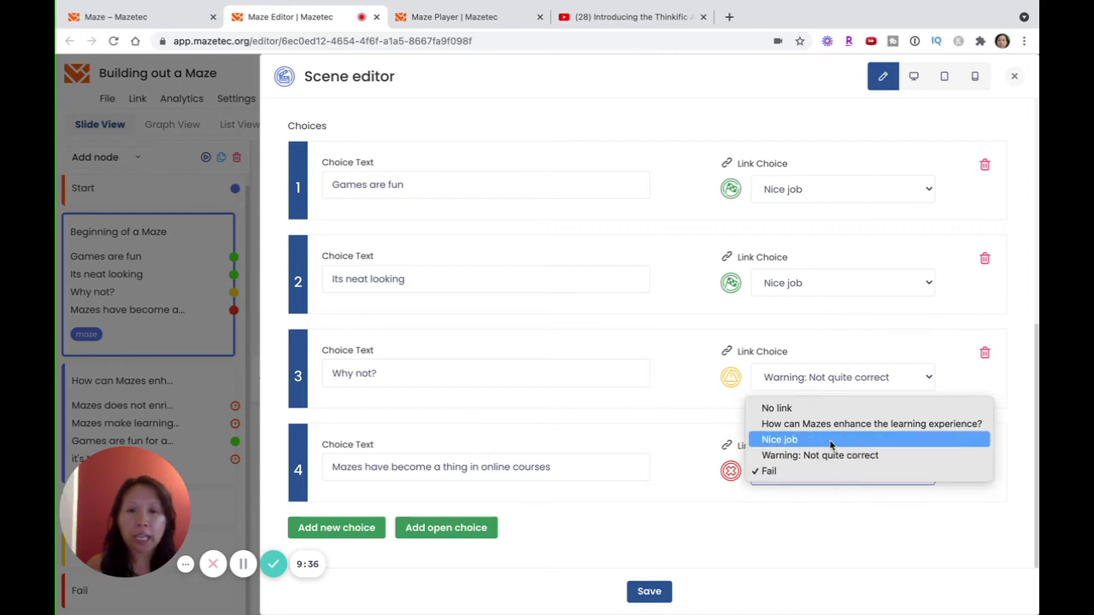
left_click(830, 439)
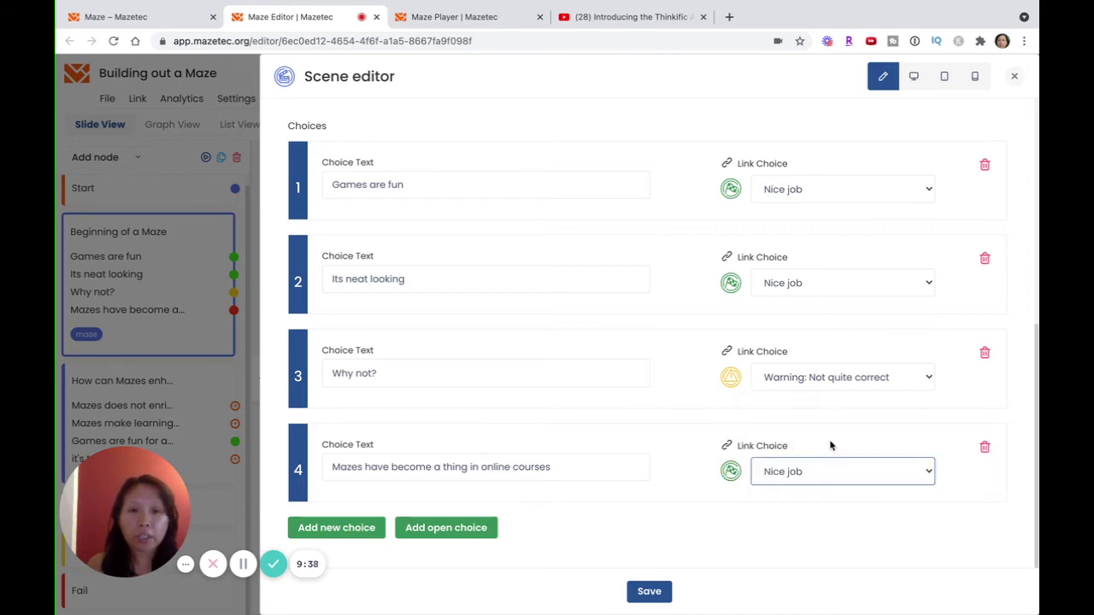
- Delete the extra empty fifth choice, set choice 4 to No link, and save the scene
left_click(361, 526)
scroll(441, 514, "down", 1)
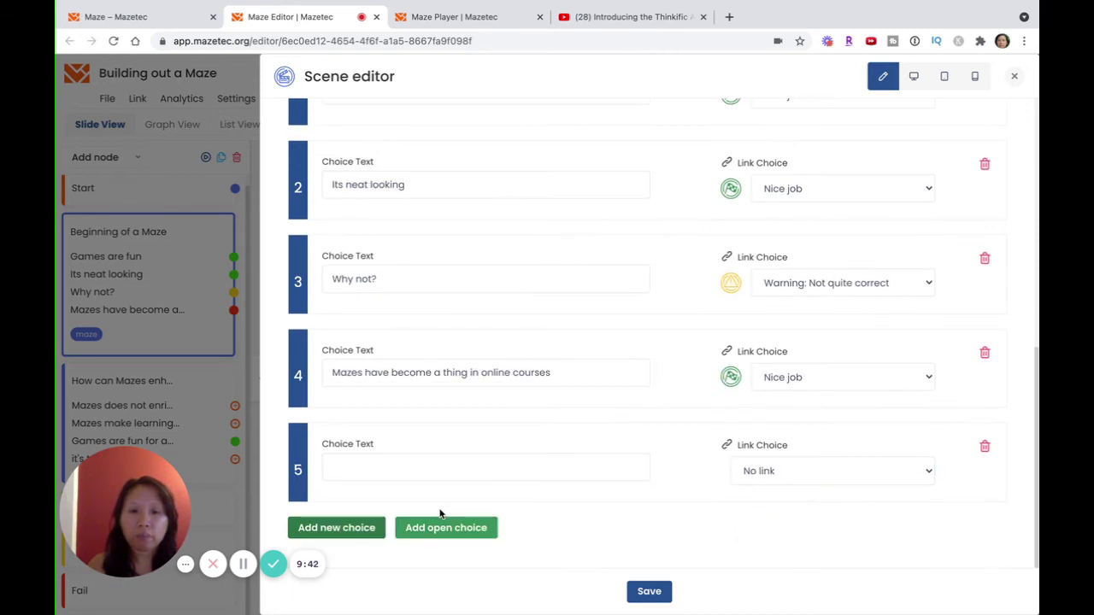
left_click(418, 484)
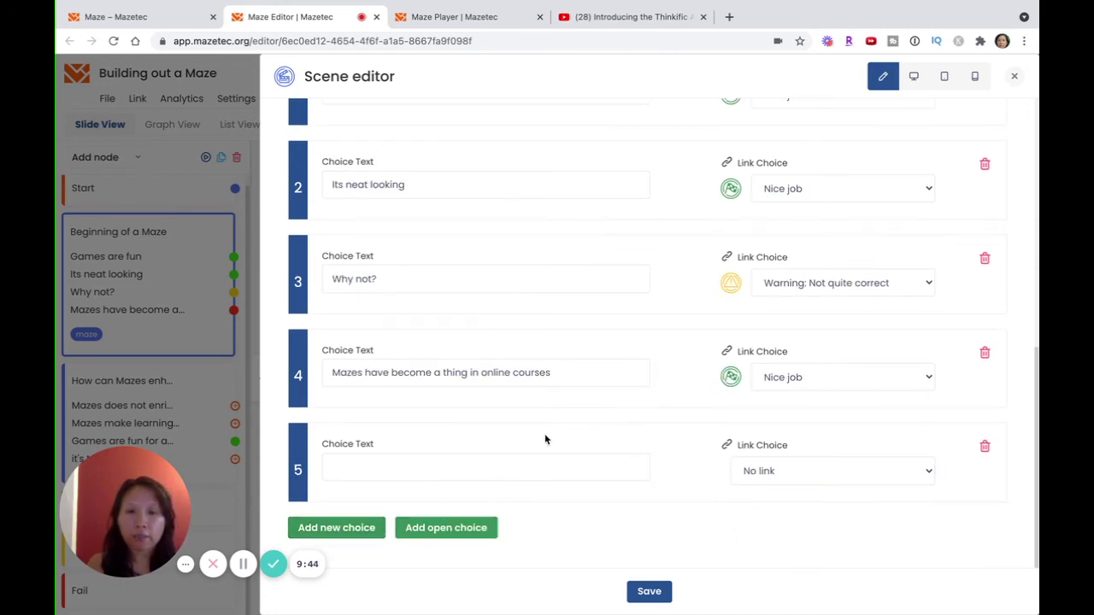
left_click(984, 448)
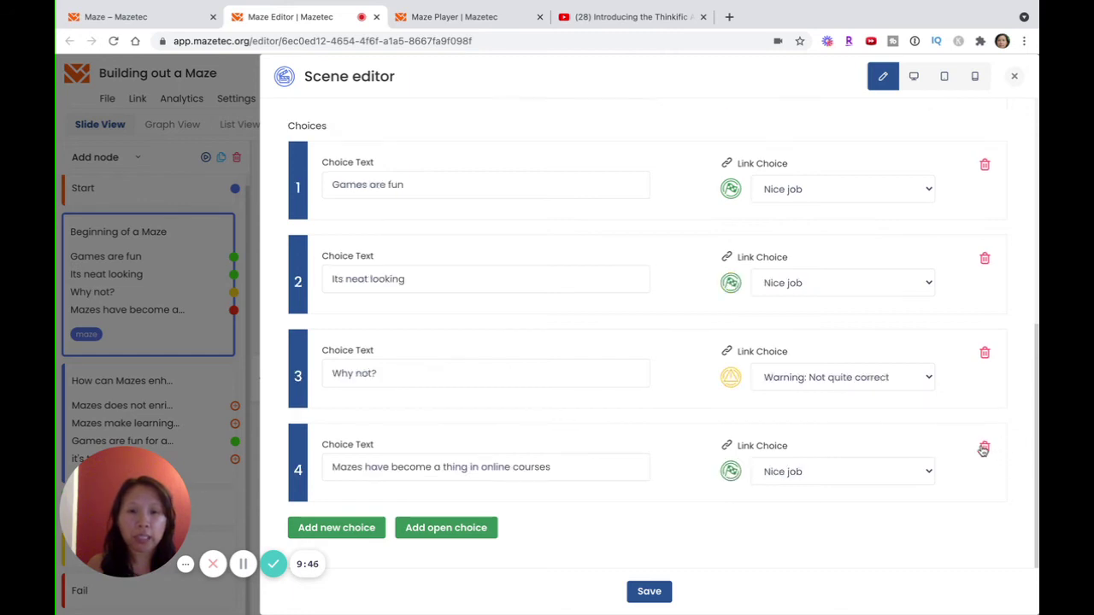
left_click(866, 473)
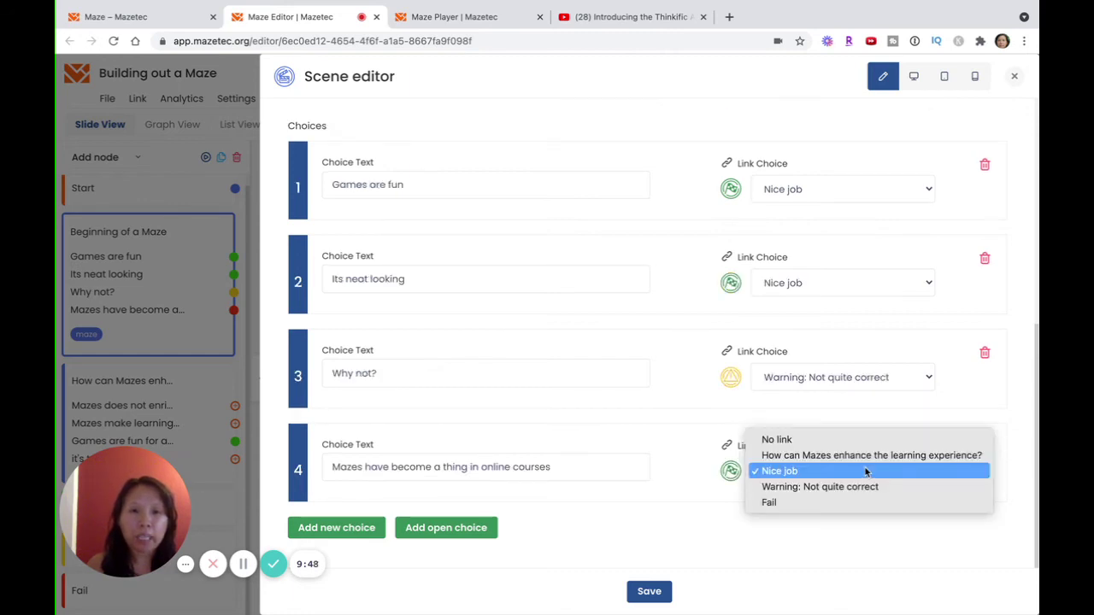
left_click(861, 440)
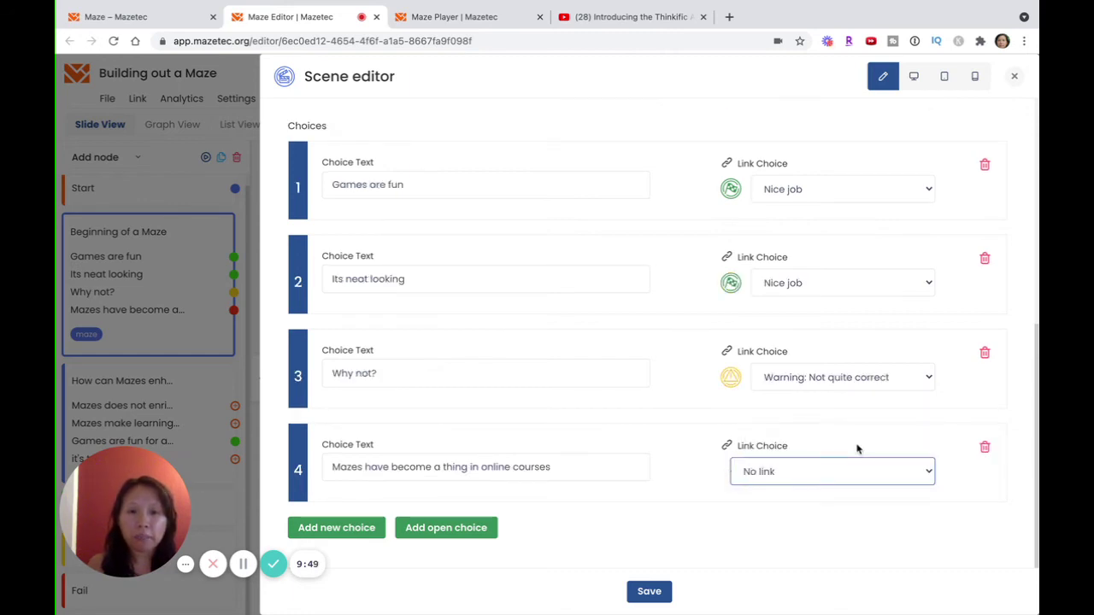
left_click(654, 591)
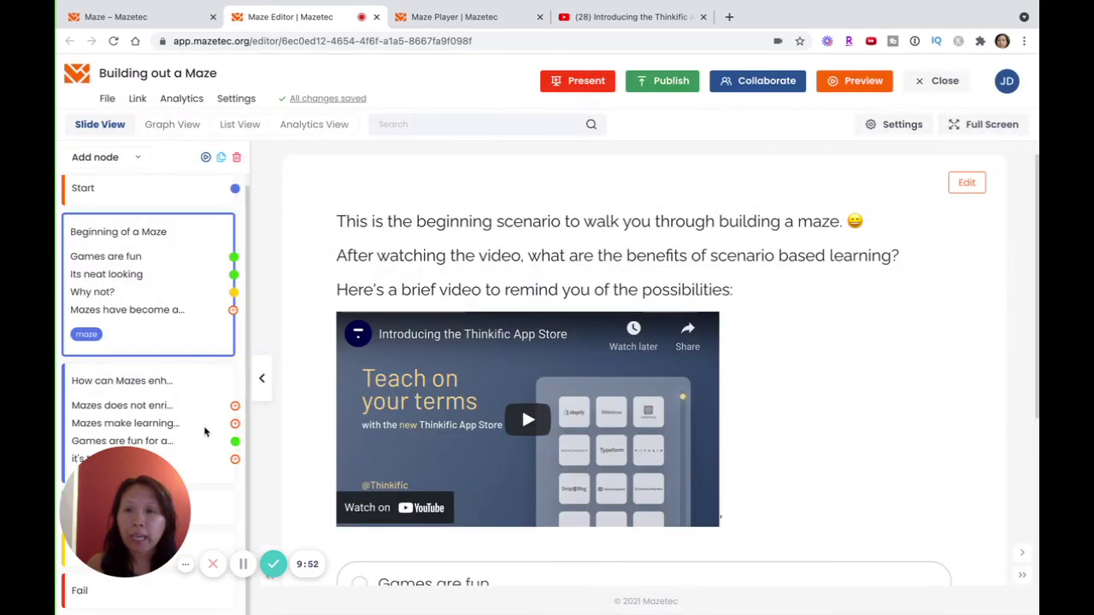
- Link choice 4 of Beginning of a Maze to 'How can Mazes enhance the learning experience?' and save
left_click(185, 404)
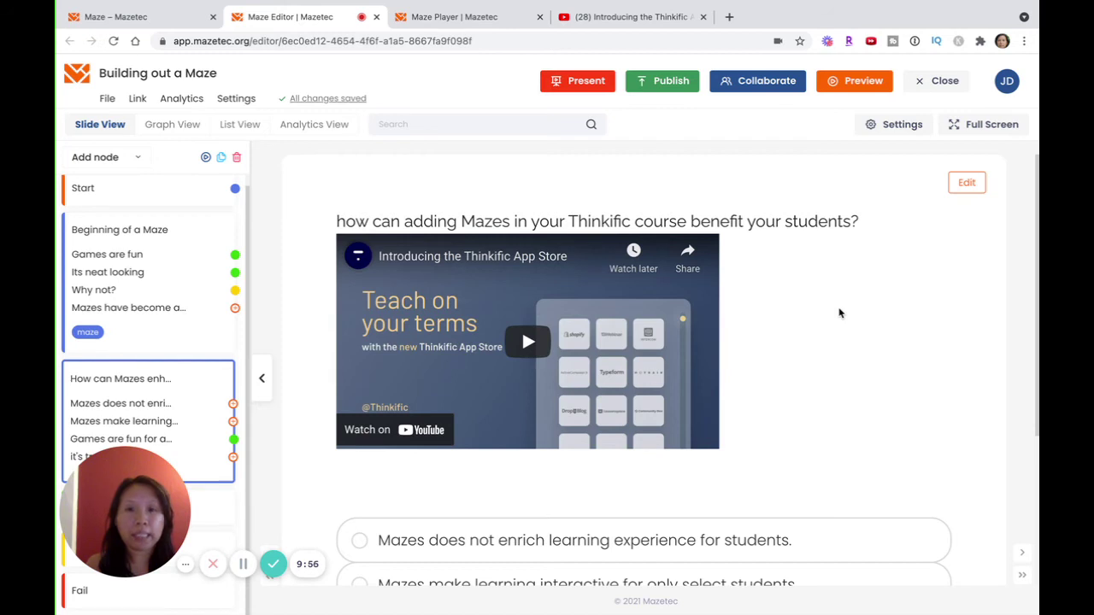
scroll(838, 313, "down", 3)
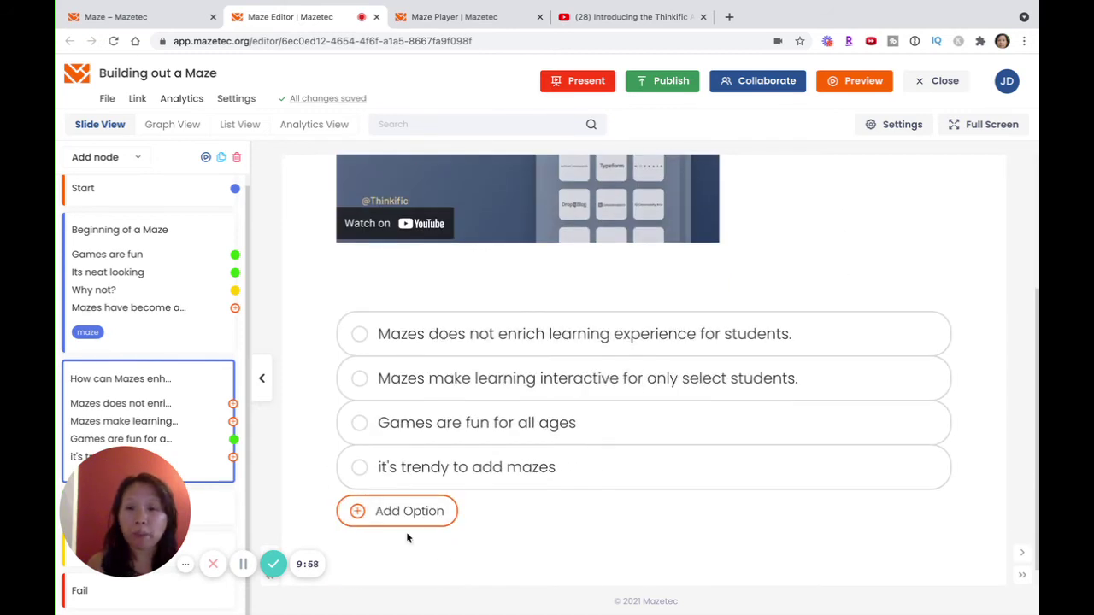
key("Up")
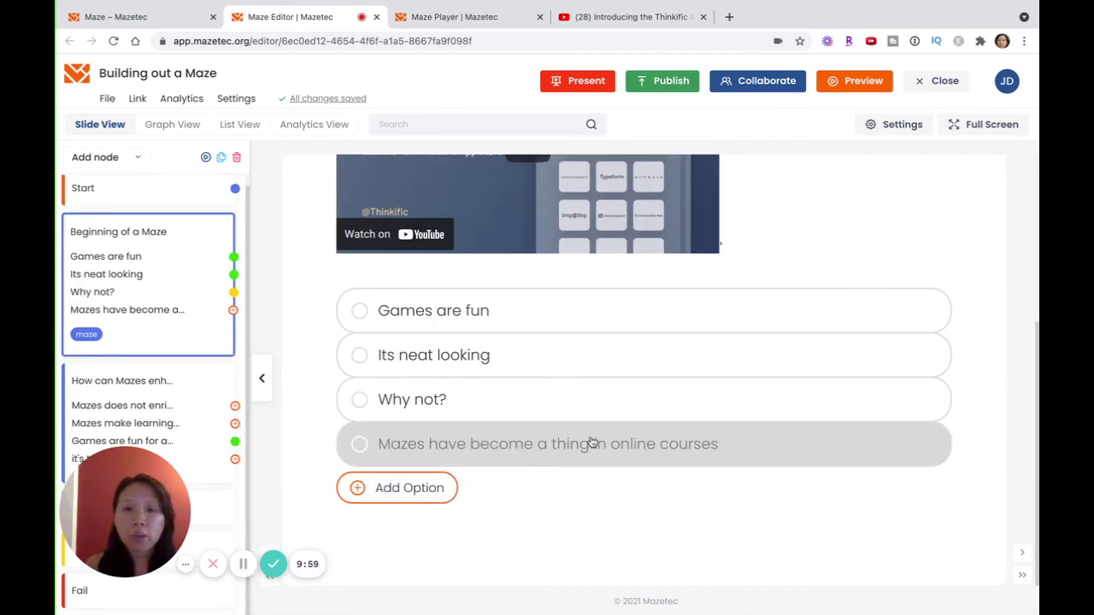
left_click(591, 442)
scroll(886, 247, "up", 4)
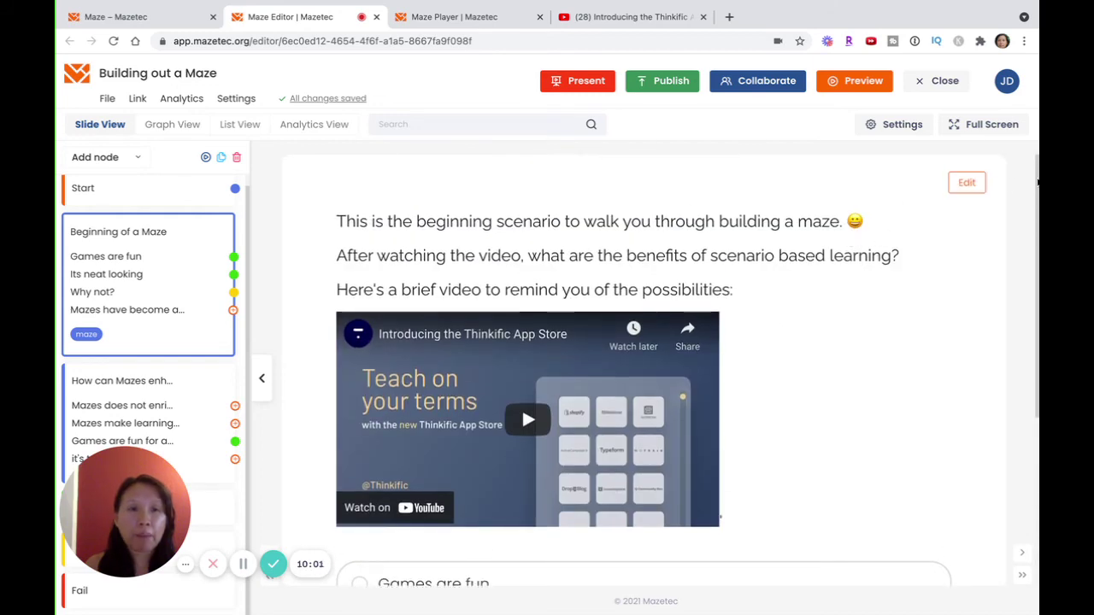
left_click(963, 188)
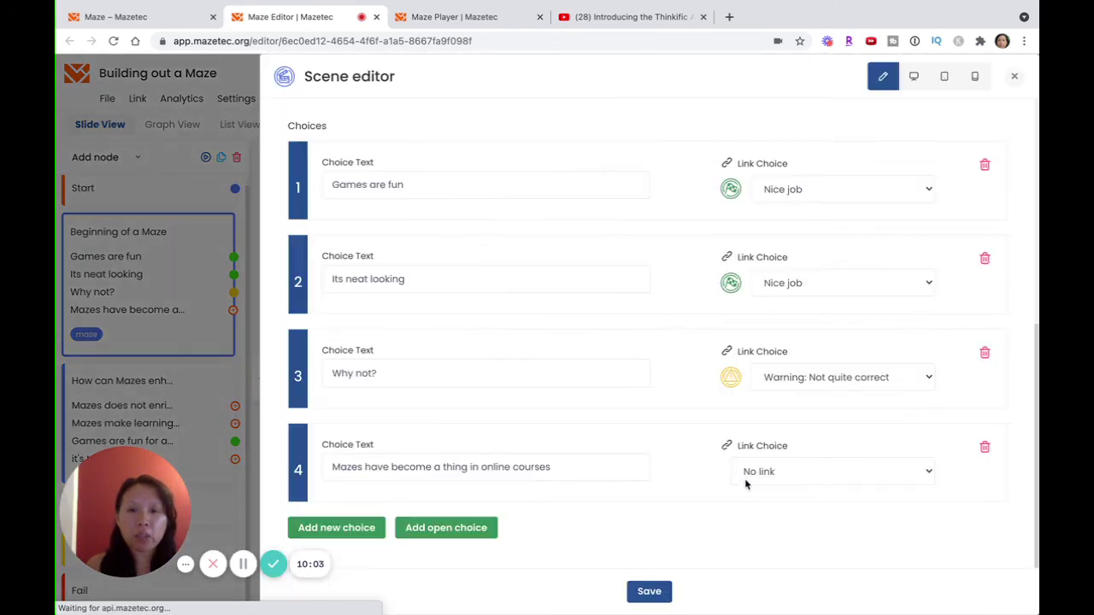
left_click(762, 466)
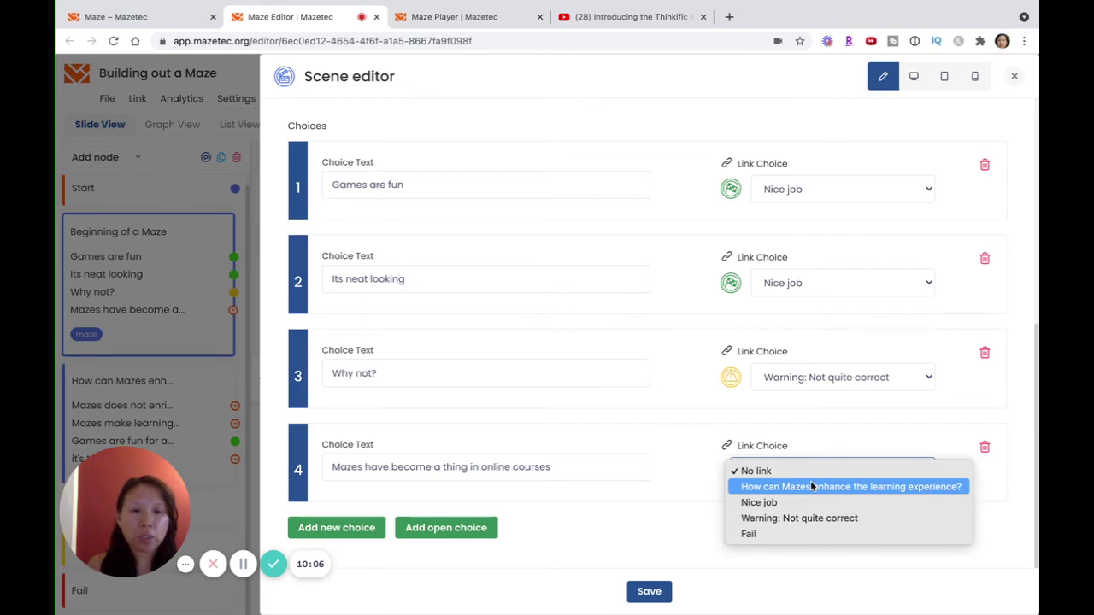
left_click(812, 487)
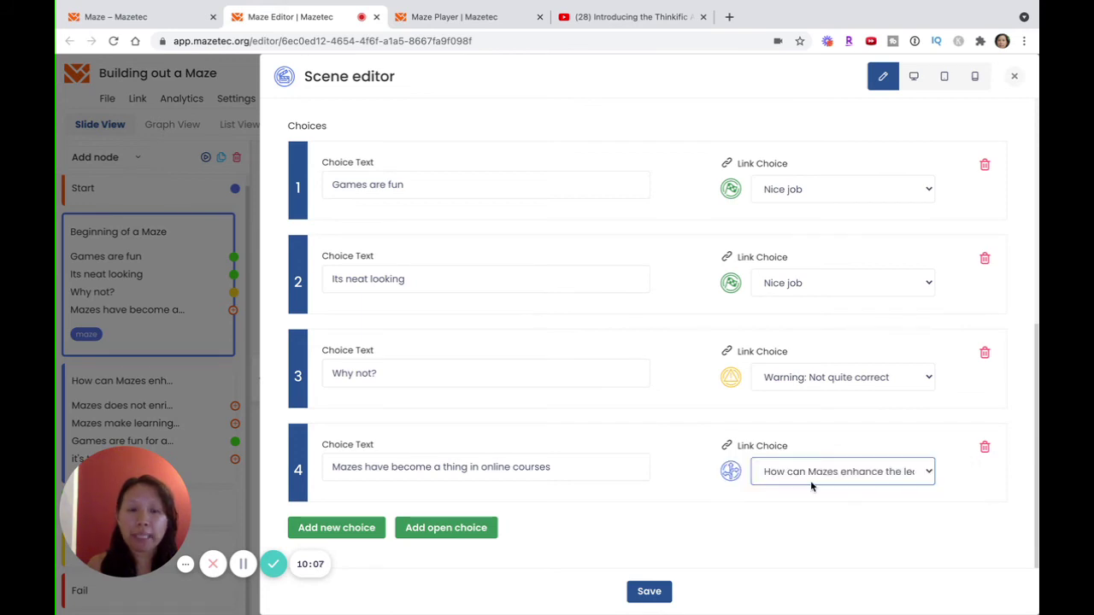
left_click(650, 592)
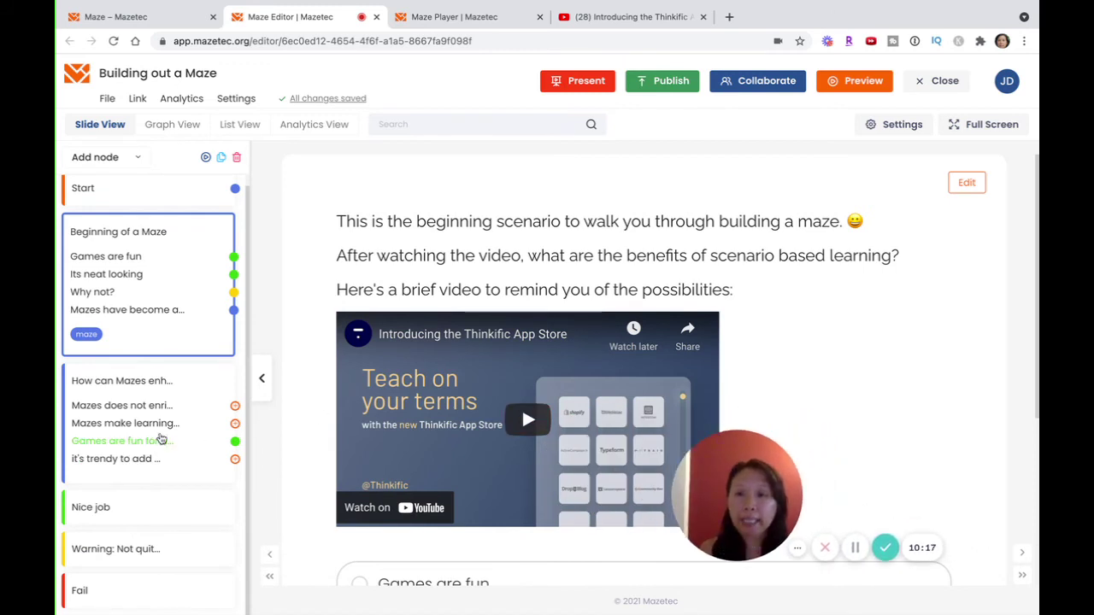
- Start a new Warning node from the second question's first answer
left_click(150, 441)
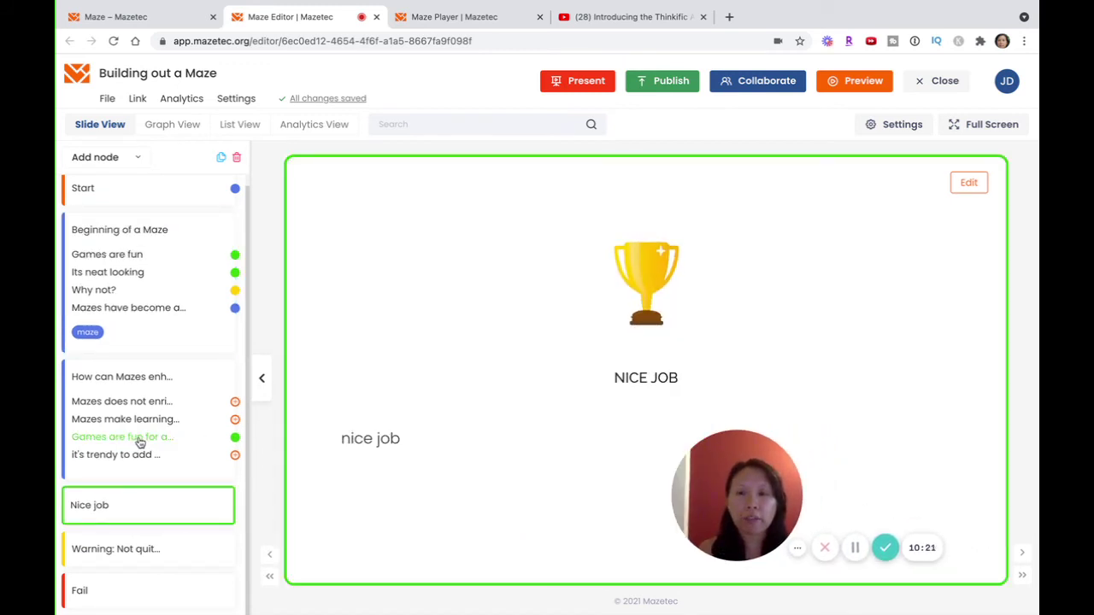
left_click(234, 402)
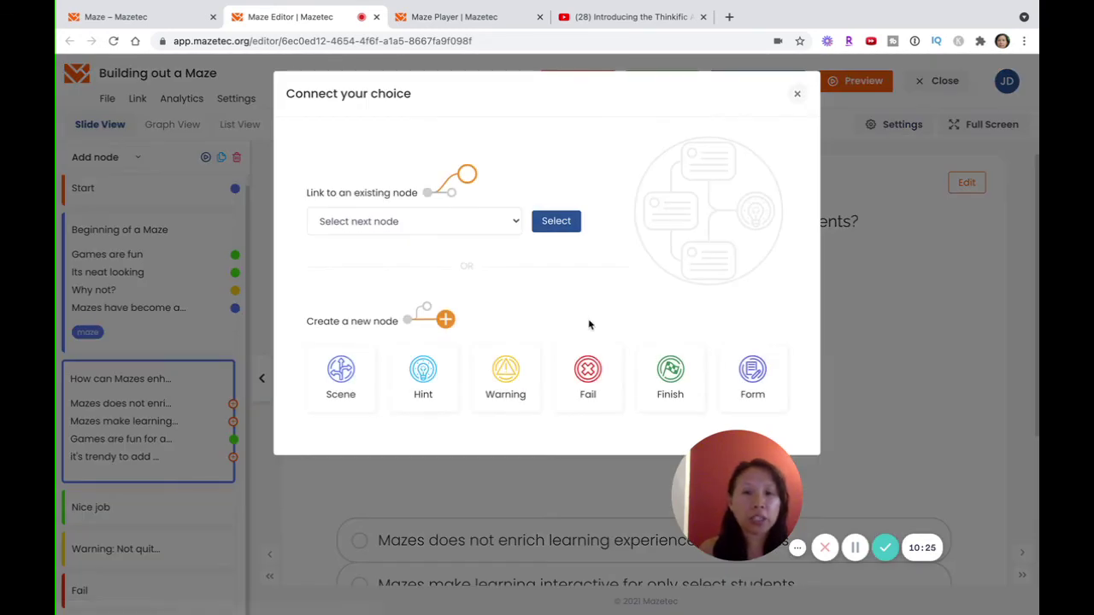
left_click(520, 378)
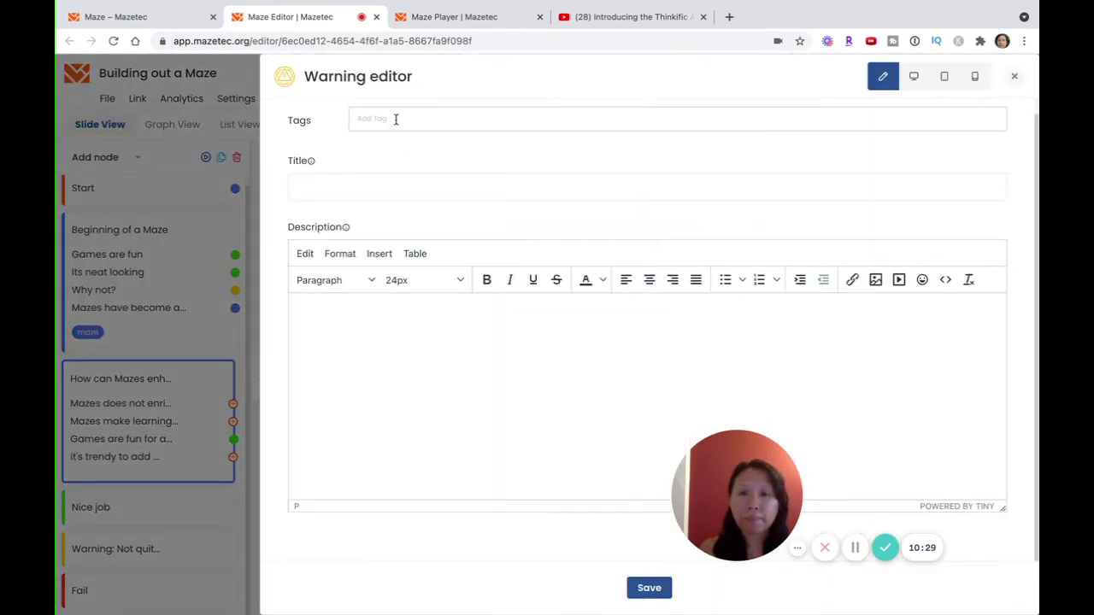
- Title the warning 'Not on the right track' with description 'ipsum lorem' and save it
left_click(349, 192)
type("Not")
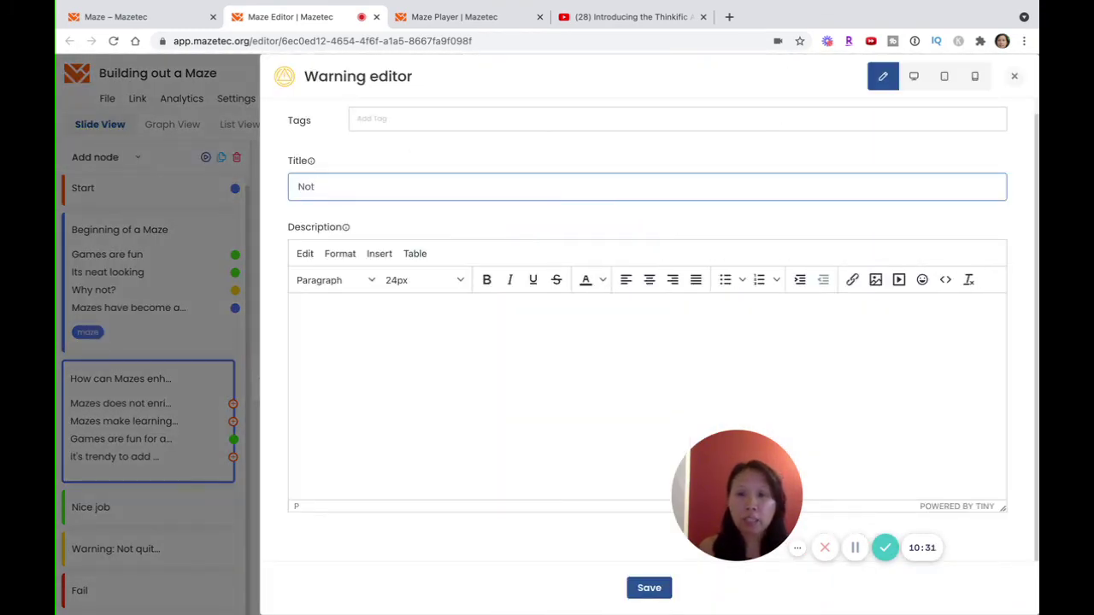
type(" on the right trak")
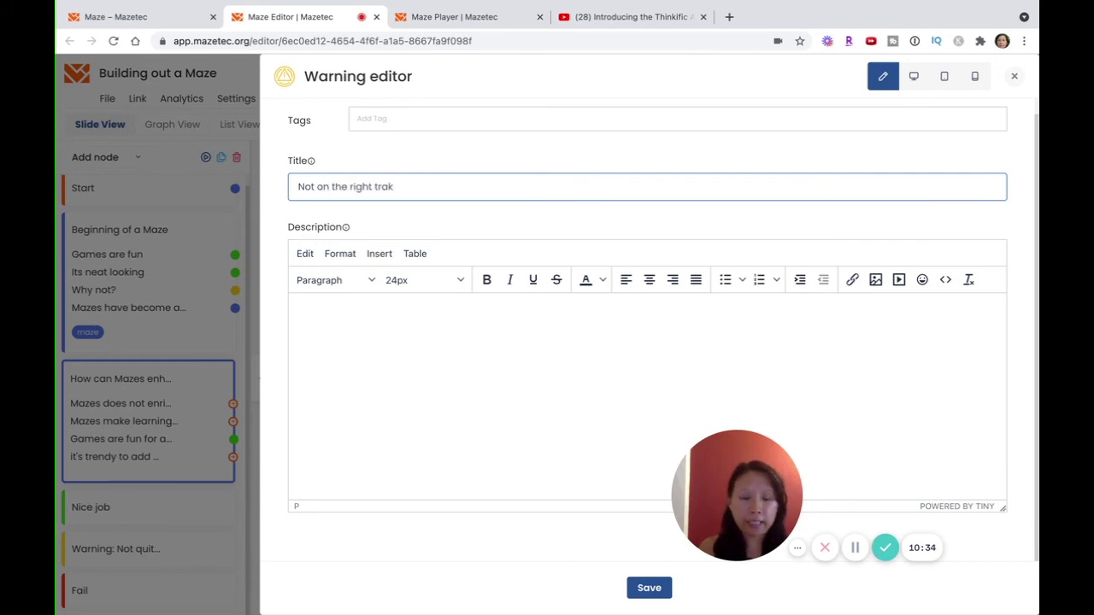
key("BackSpace")
type("ck")
left_click(373, 376)
type("ipsum lorem")
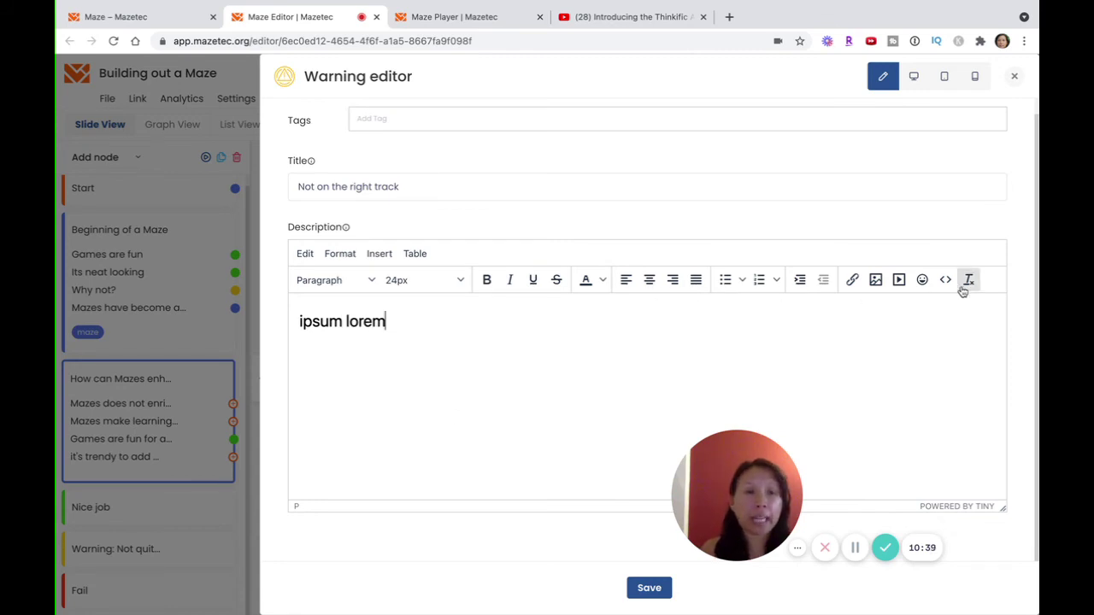
left_click(650, 589)
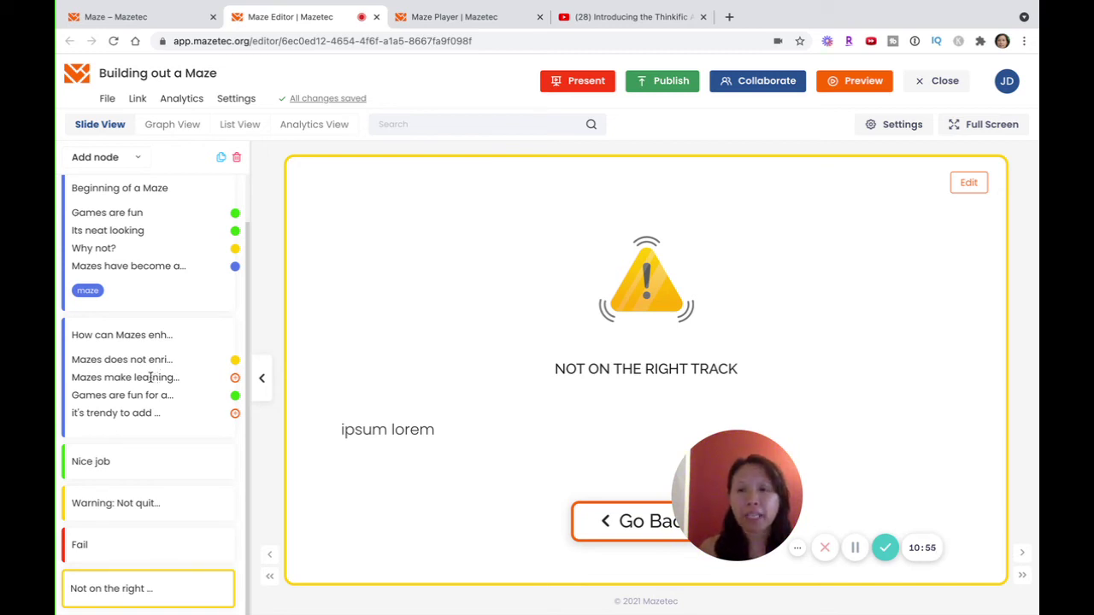
- Start a new Warning node from the second answer, 'Mazes make learning…'
left_click(235, 378)
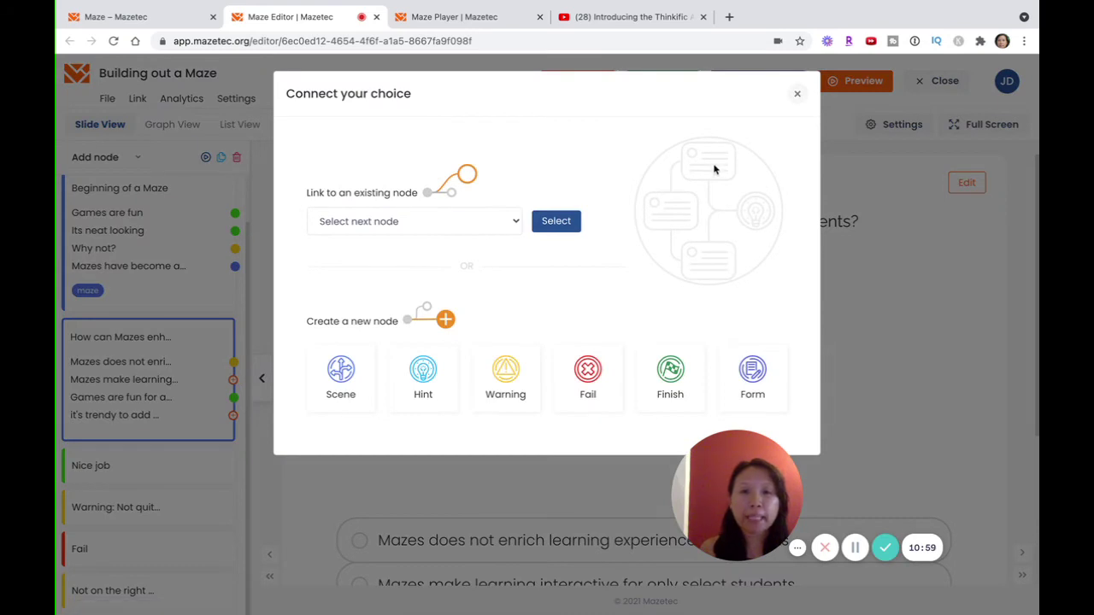
left_click(796, 93)
scroll(696, 335, "down", 2)
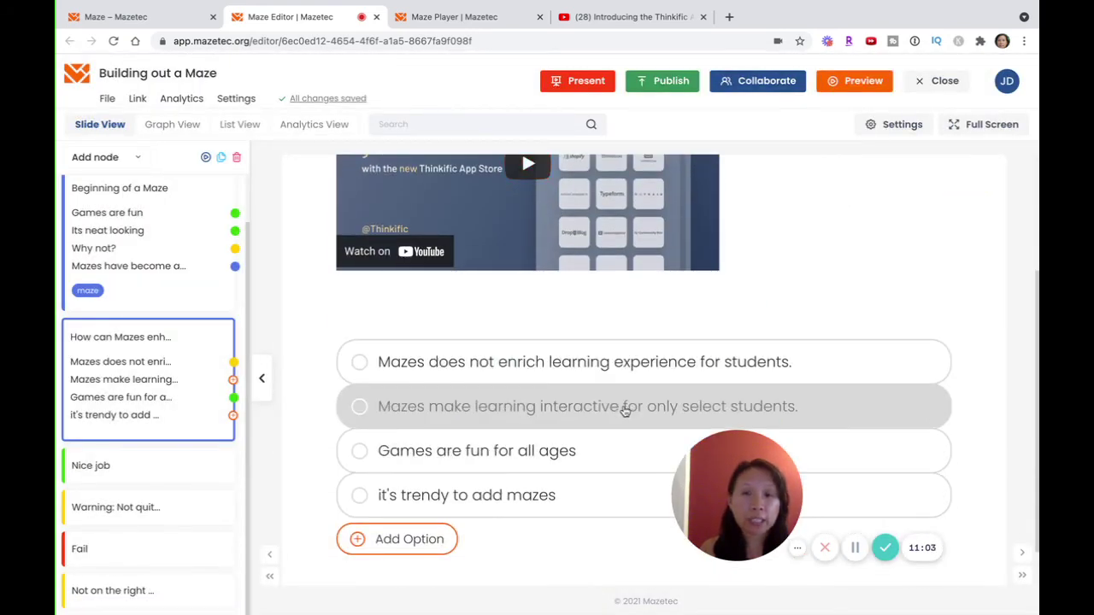
left_click(234, 380)
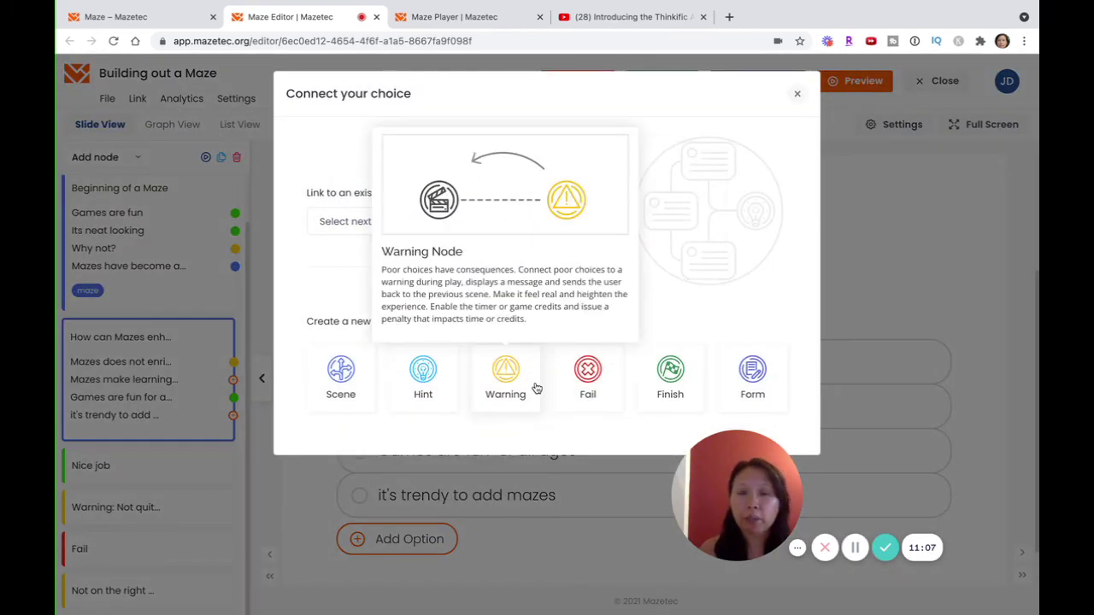
key("Escape")
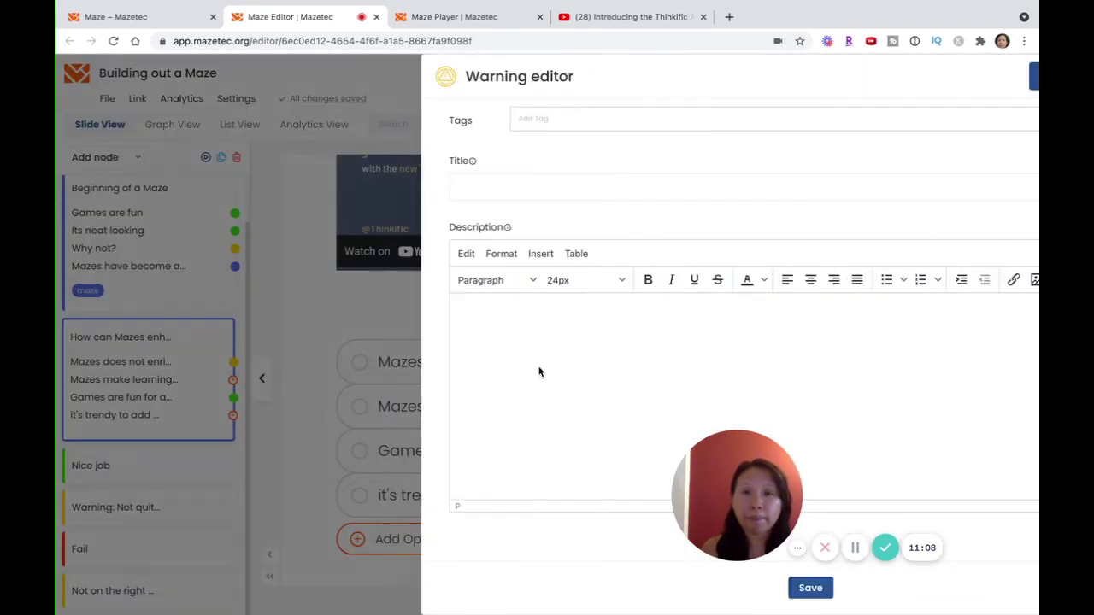
- Title the warning 'Mazes are indeed interactive and fun' with description 'fdfdf' and save it
left_click(442, 175)
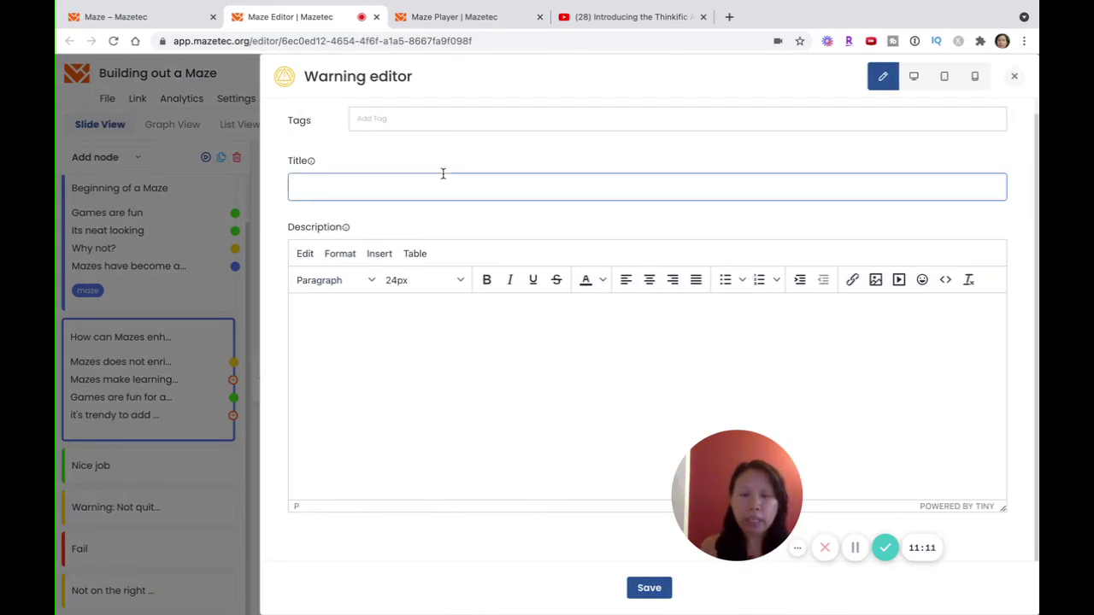
type("Mazes are ")
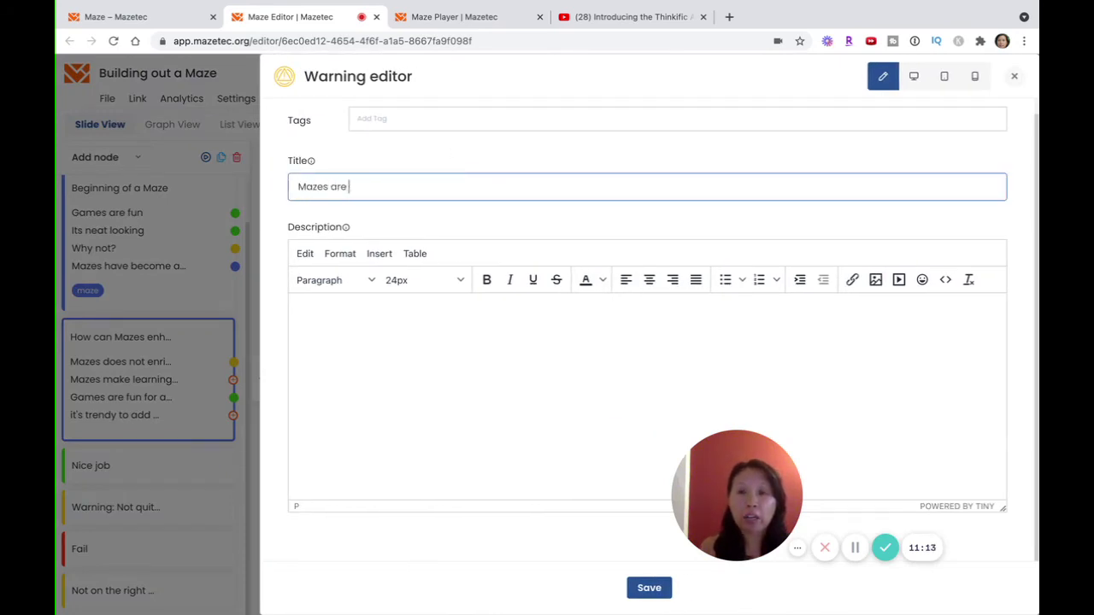
type("indeed i")
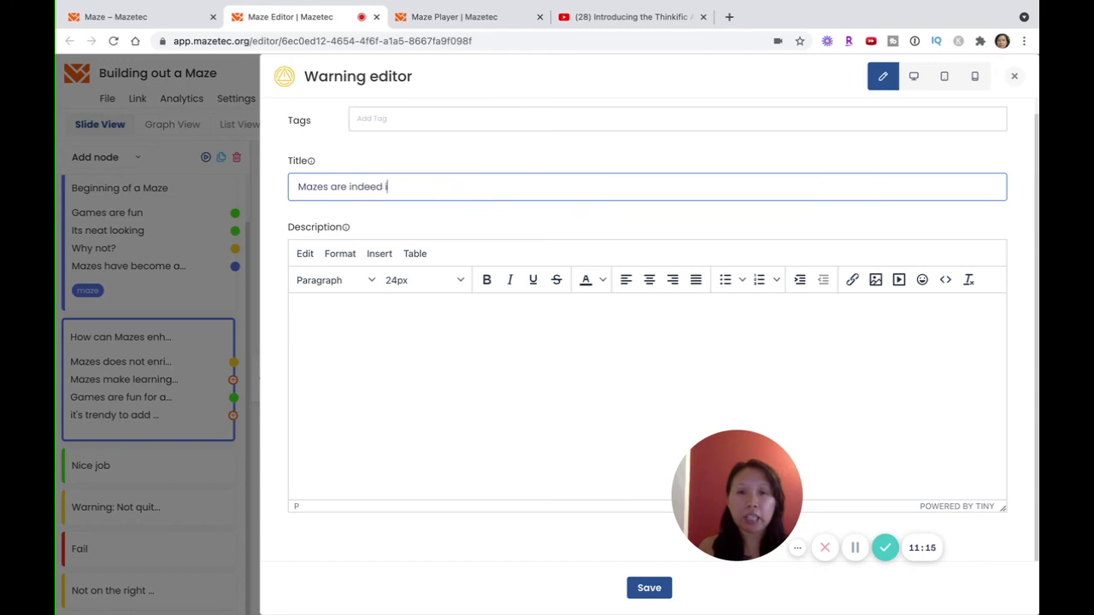
type("nteractive and fun")
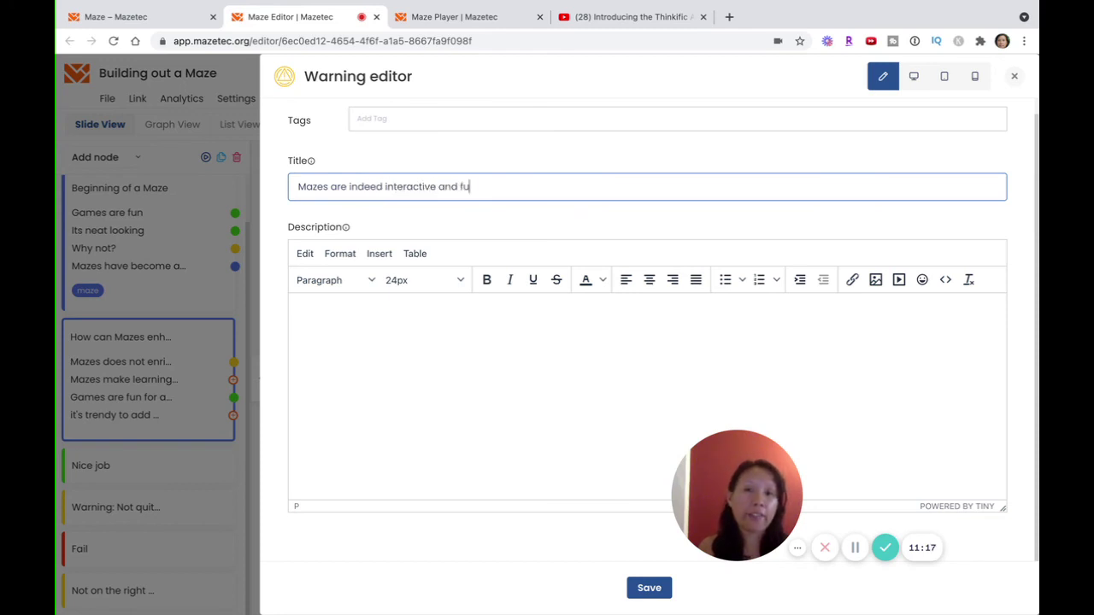
left_click(537, 430)
type("fdfdf")
left_click(650, 587)
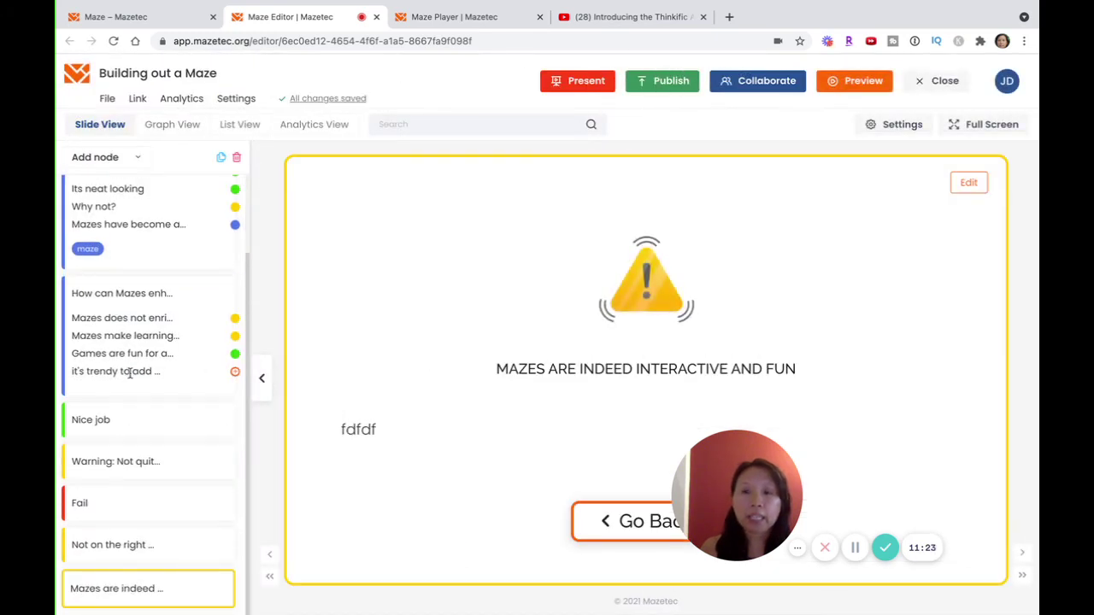
- Link the 'it's trendy to add…' answer to a Finish node 'Yay you did a great job' reading 'add some text'
left_click(235, 373)
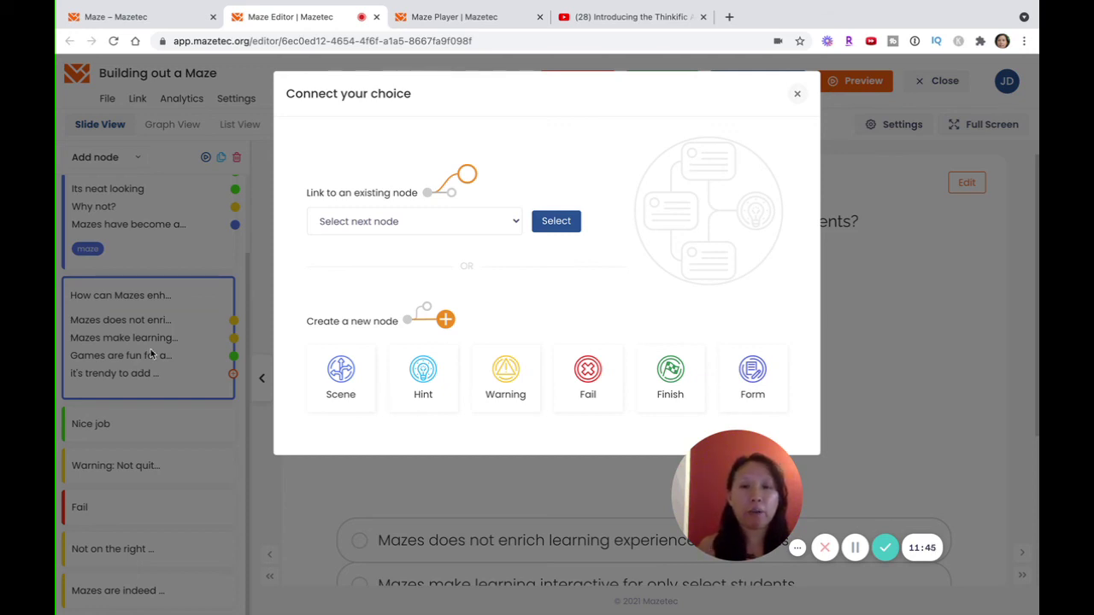
left_click(672, 372)
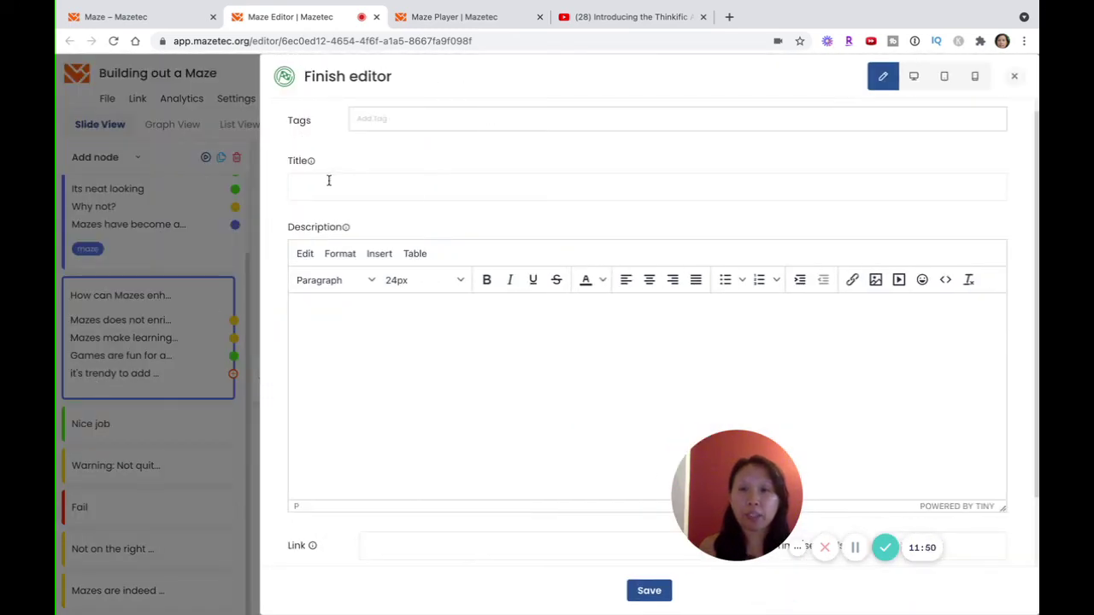
left_click(324, 179)
type("Yay you did a great job")
left_click(331, 364)
type("add some text")
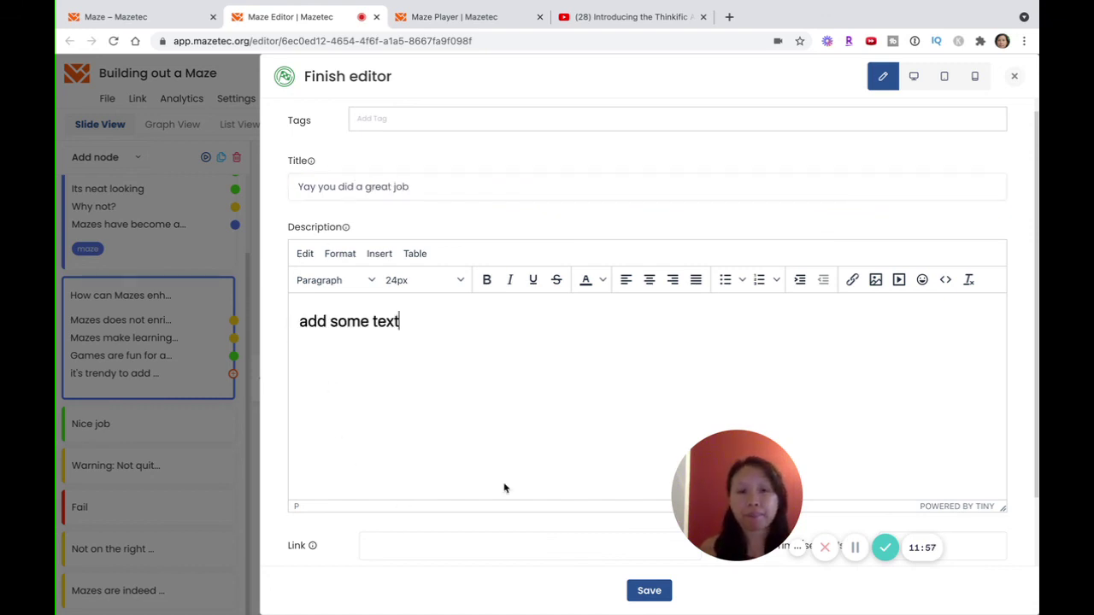
left_click(649, 590)
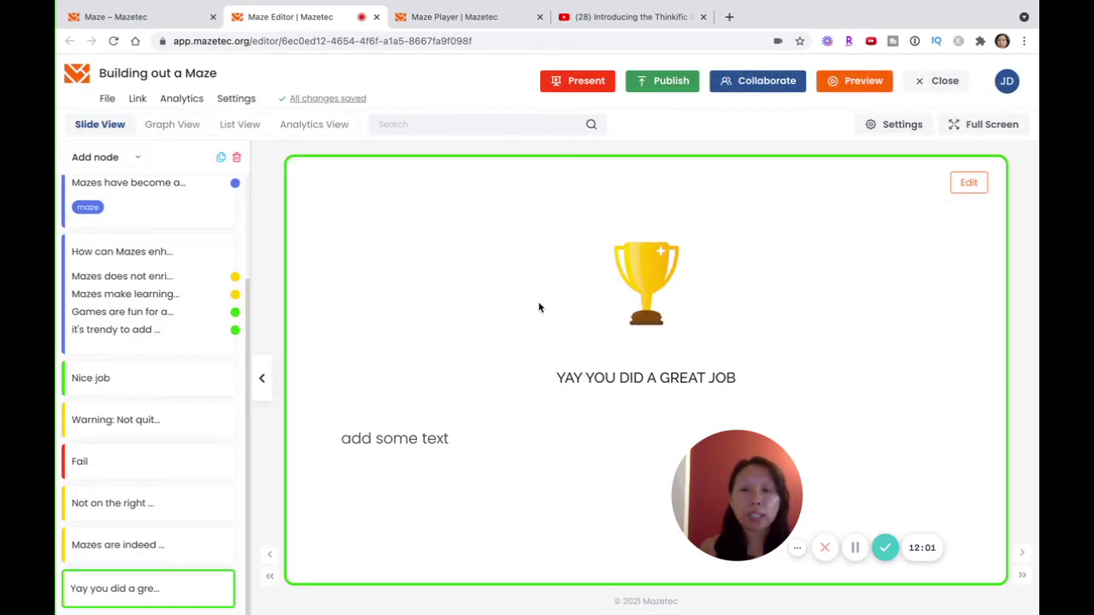
- Enable the maze Timer with a total maze time of 5 minutes and save the settings
left_click(902, 124)
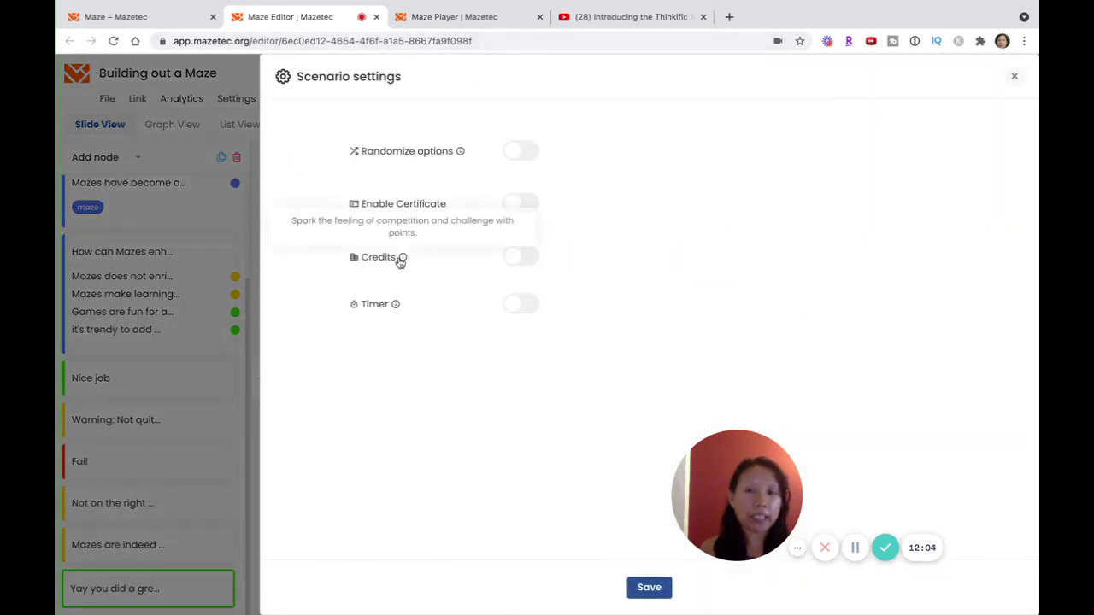
left_click(518, 305)
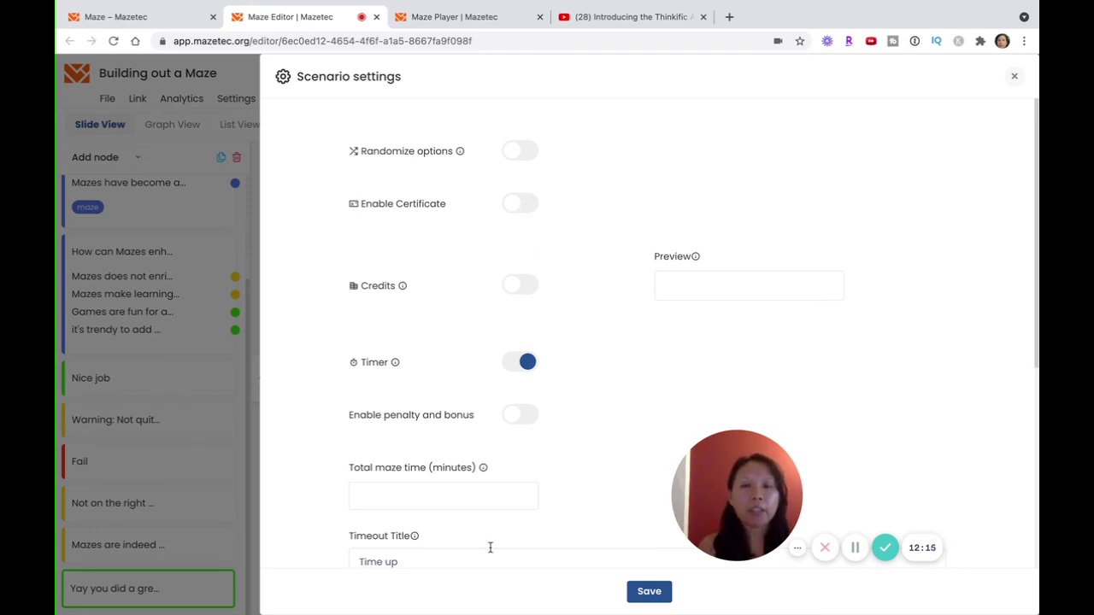
left_click(481, 499)
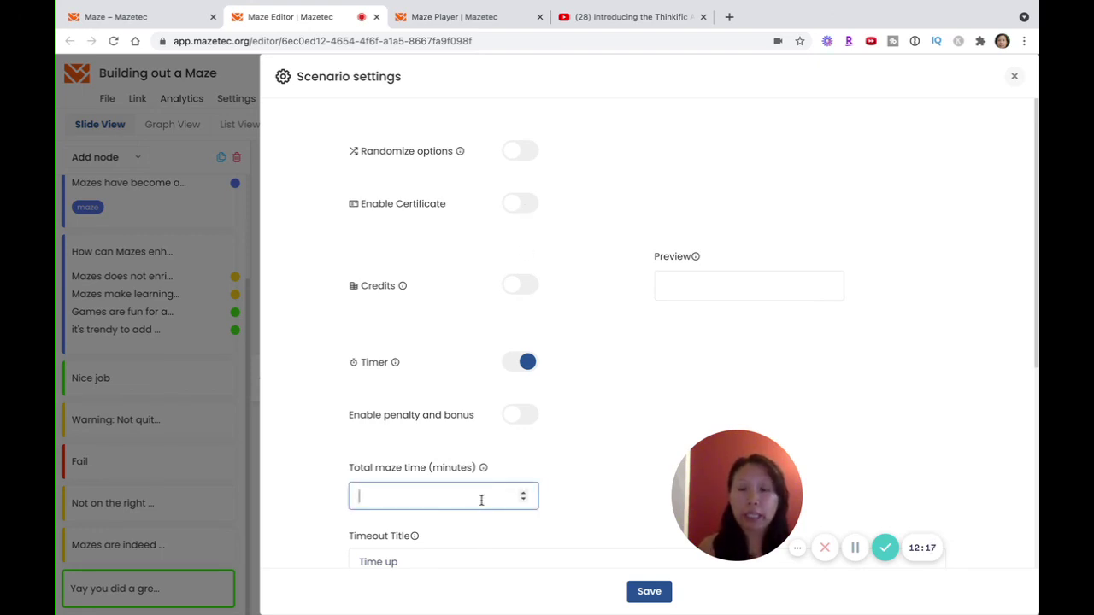
type("0")
key("BackSpace")
type("5")
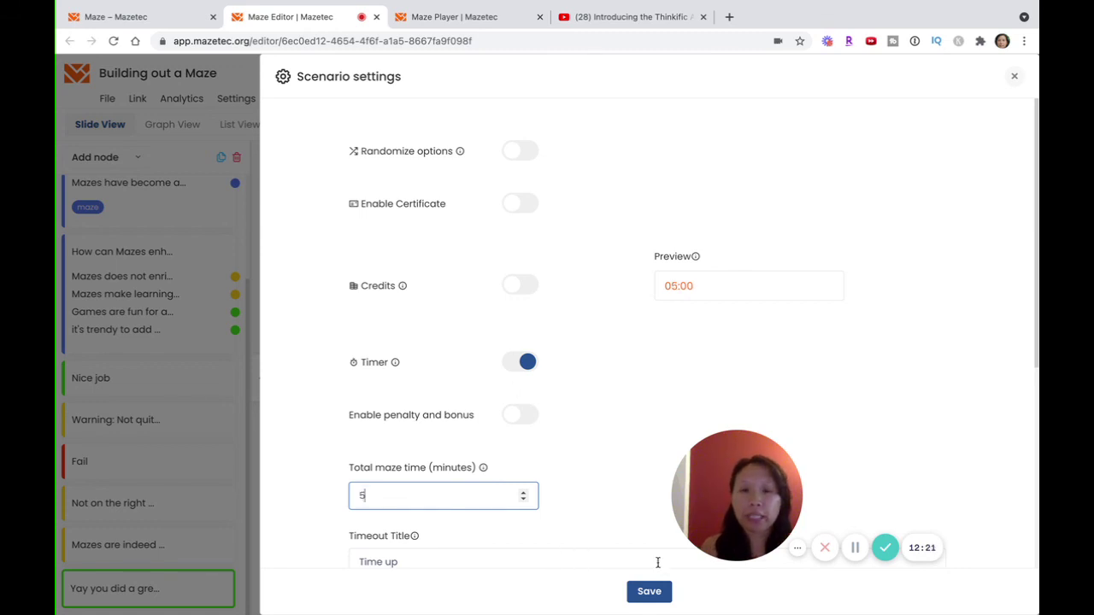
scroll(566, 479, "down", 3)
scroll(567, 478, "down", 1)
left_click(537, 360)
left_click(649, 591)
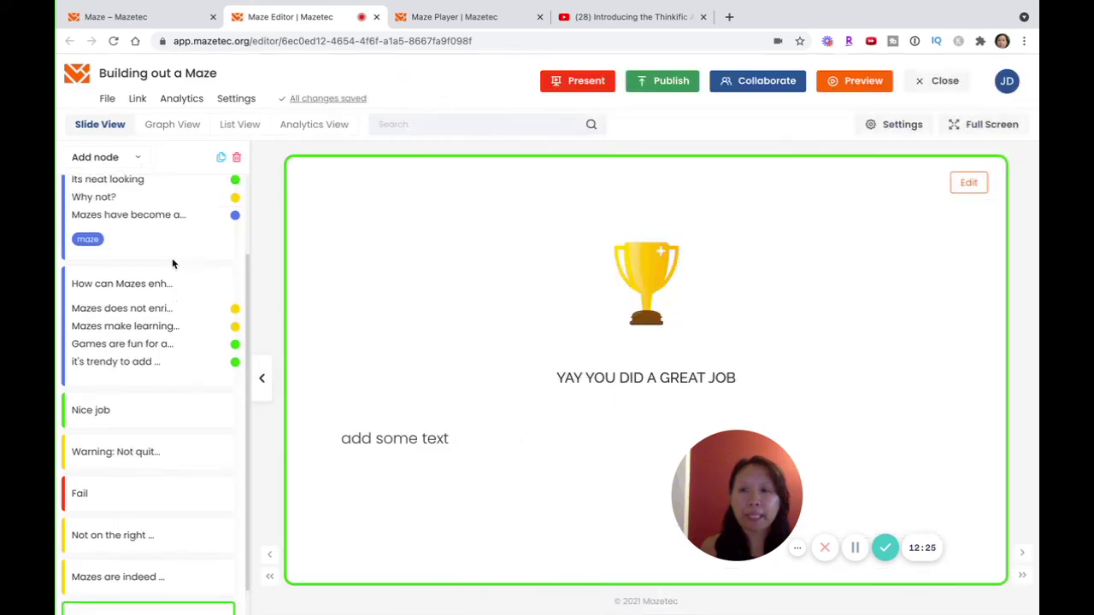